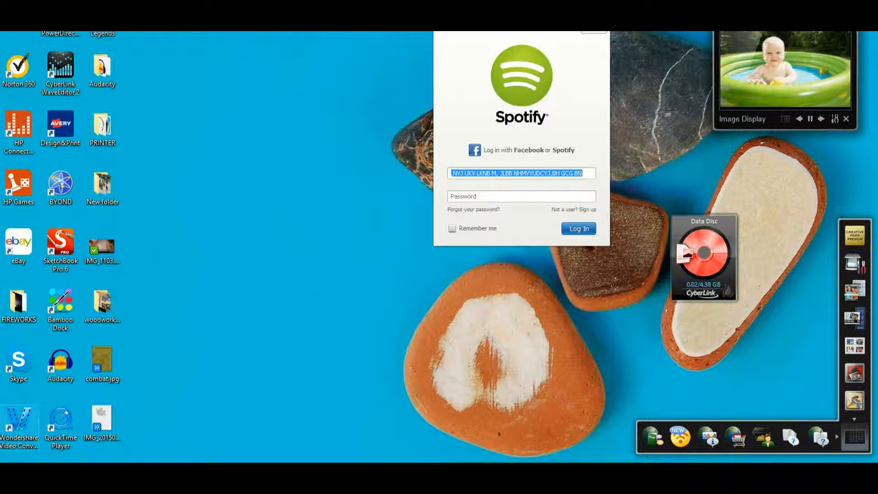
- Search the computer for "gi", launch GIMP 2 and maximize its image window
{"action": "key", "text": "super+s"}
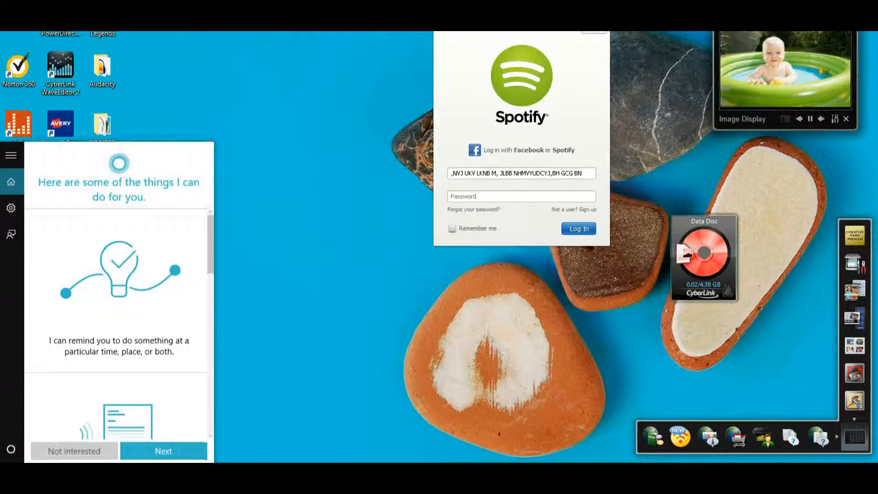
{"action": "type", "text": "gi"}
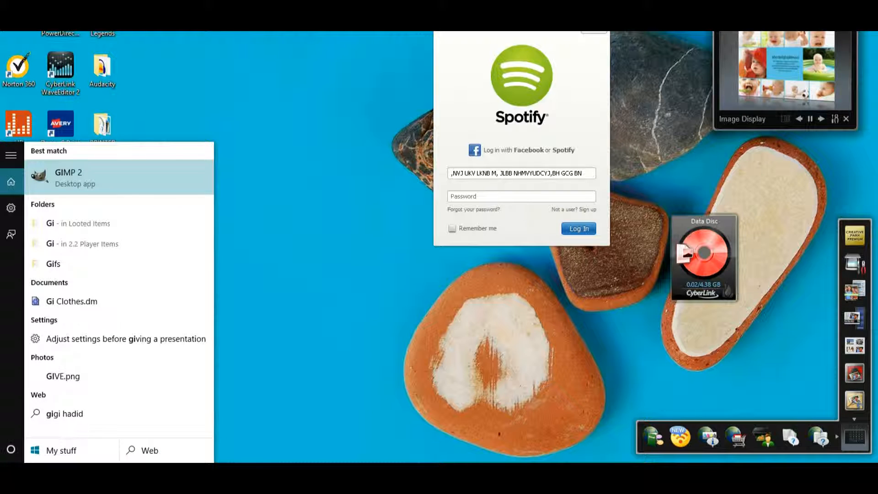
{"action": "key", "text": "Return"}
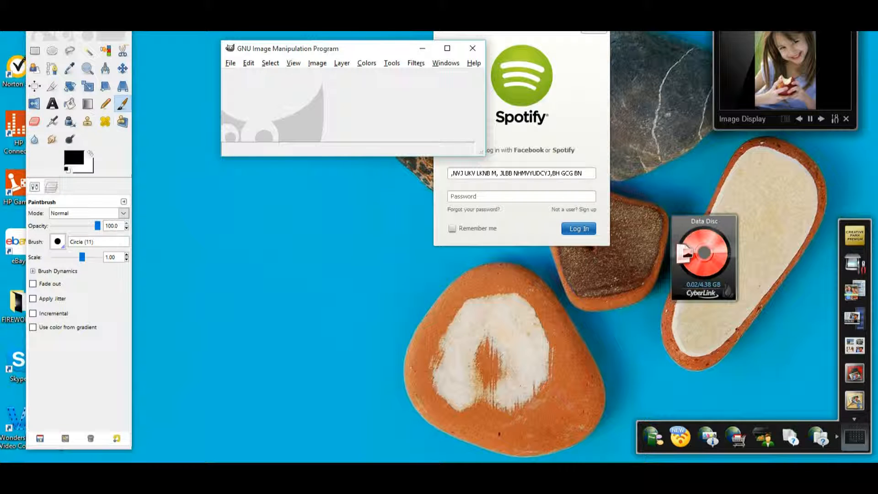
{"action": "left_click", "coordinate": [447, 48]}
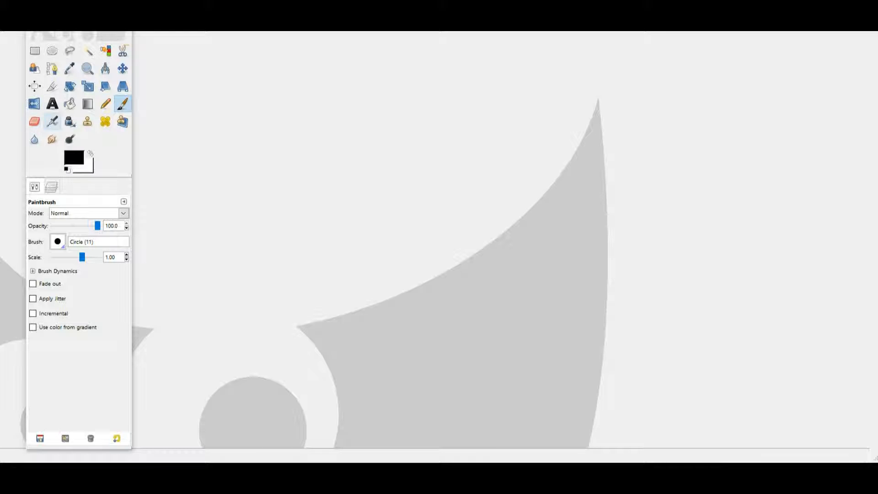
- Activate the Text tool and set its font size to 21 px
{"action": "left_click", "coordinate": [52, 104]}
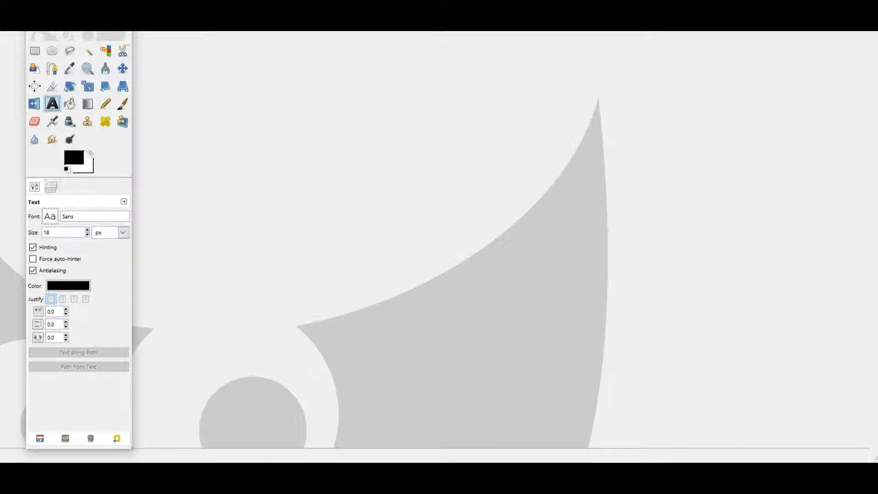
{"action": "left_click", "coordinate": [87, 230]}
{"action": "left_click", "coordinate": [88, 230]}
{"action": "left_click", "coordinate": [88, 230]}
- Create a new blank image of 640 × 400 pixels
{"action": "left_click", "coordinate": [6, 10]}
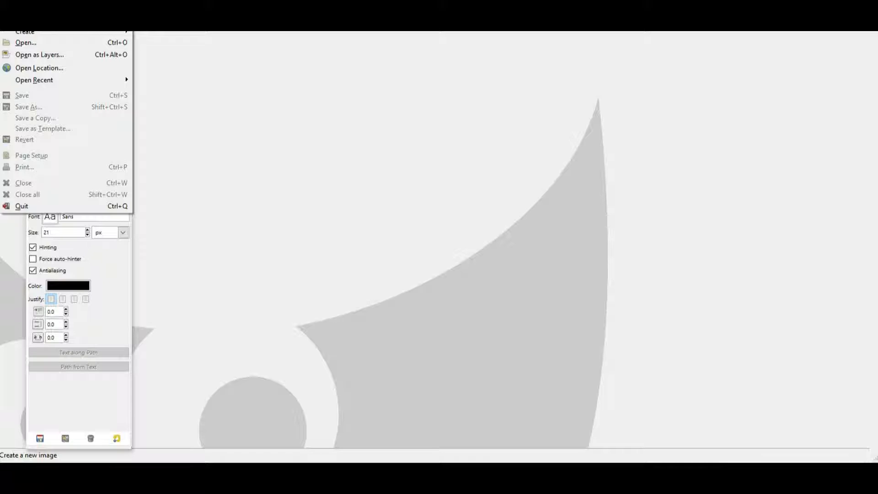
{"action": "left_click", "coordinate": [27, 21]}
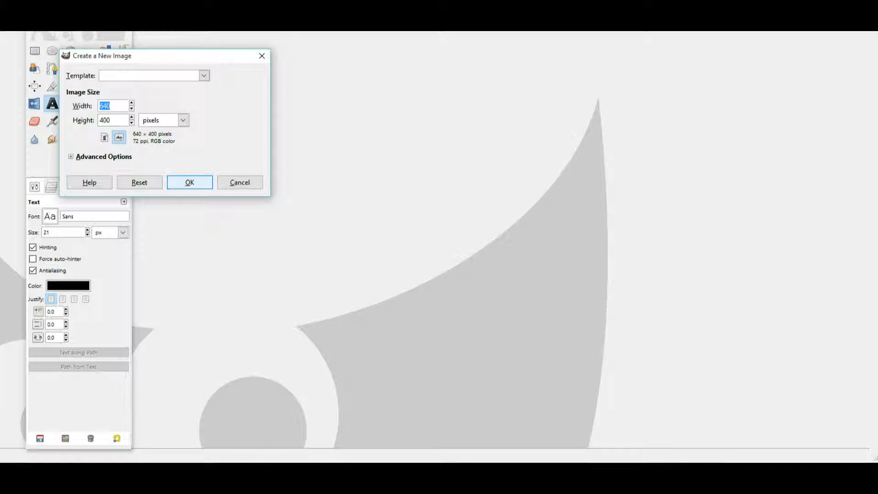
{"action": "key", "text": "Return"}
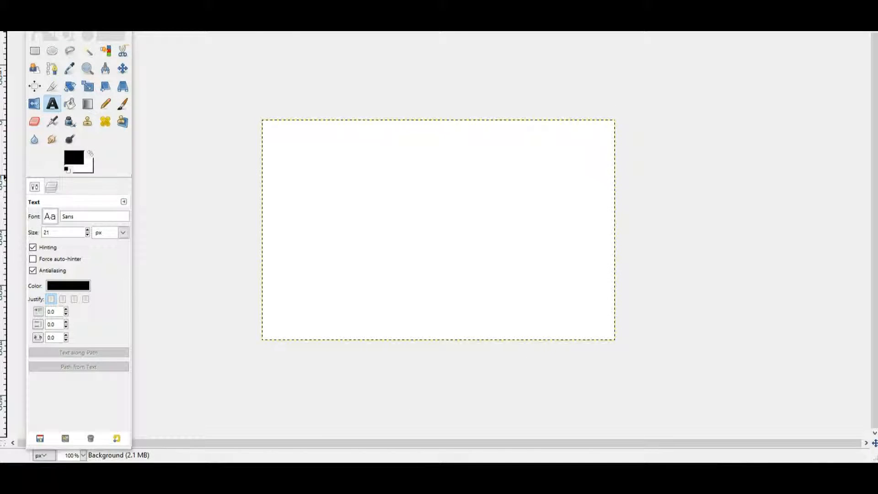
- Draw a text frame of about 620 × 374 px across the canvas and enter "my youtube chanel"
{"action": "left_click_drag", "start_coordinate": [270, 127], "coordinate": [611, 332]}
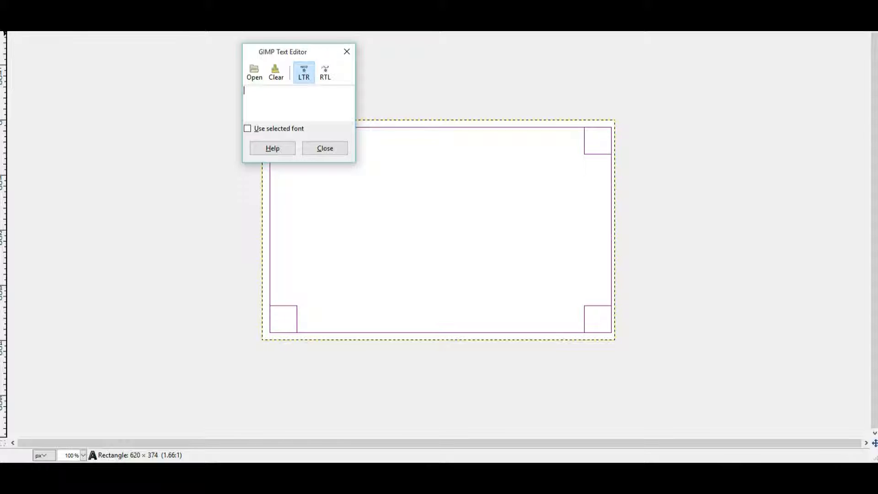
{"action": "type", "text": "my "}
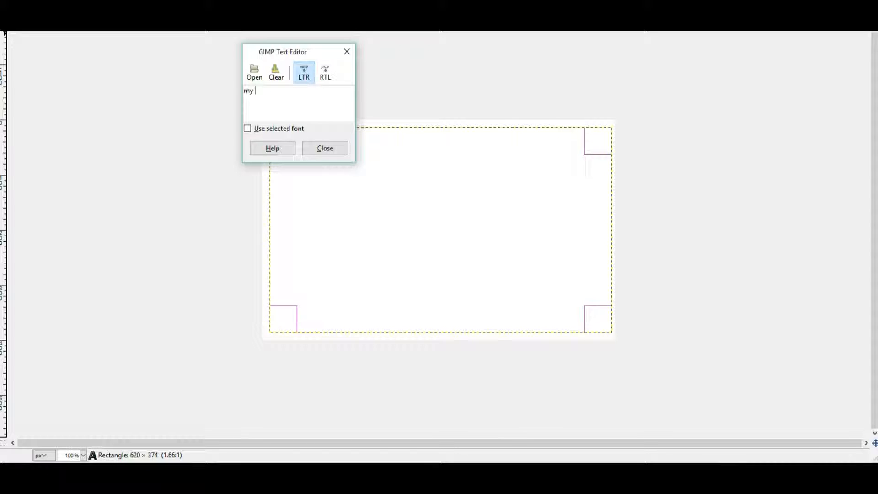
{"action": "type", "text": "youtube chanel"}
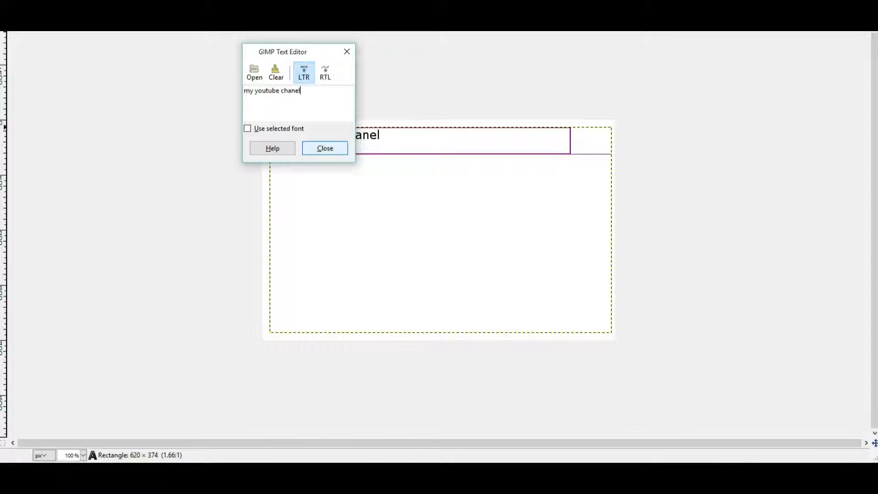
{"action": "left_click", "coordinate": [325, 148]}
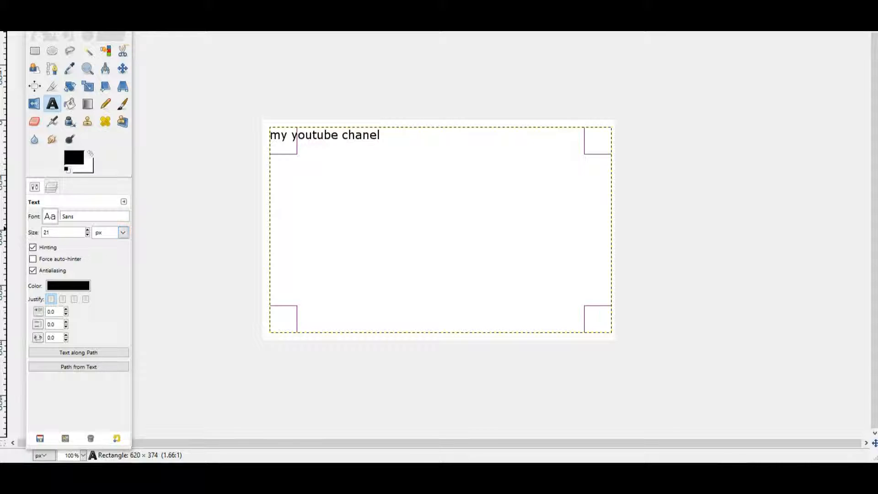
- Enlarge the "my youtube chanel" text to a font size of 92 px
{"action": "left_click", "coordinate": [88, 230]}
{"action": "left_click", "coordinate": [87, 230]}
{"action": "left_click", "coordinate": [87, 229]}
{"action": "left_click", "coordinate": [88, 230]}
{"action": "left_click", "coordinate": [88, 230]}
{"action": "left_click", "coordinate": [87, 230]}
{"action": "left_click", "coordinate": [88, 230]}
{"action": "left_click", "coordinate": [87, 230]}
{"action": "left_click", "coordinate": [87, 230]}
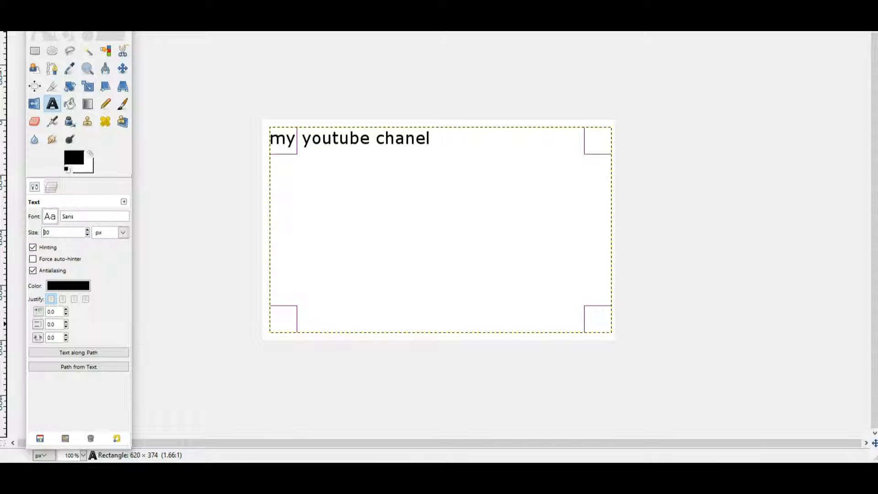
{"action": "left_click", "coordinate": [87, 230]}
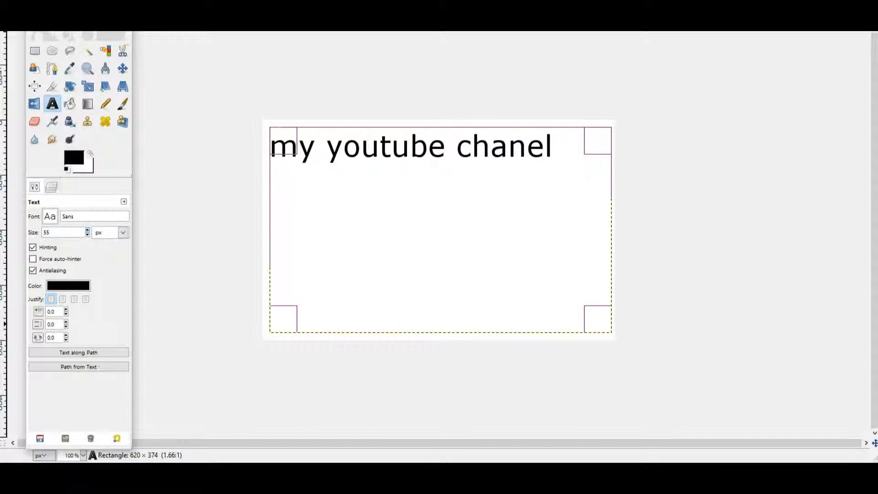
{"action": "left_click", "coordinate": [88, 235]}
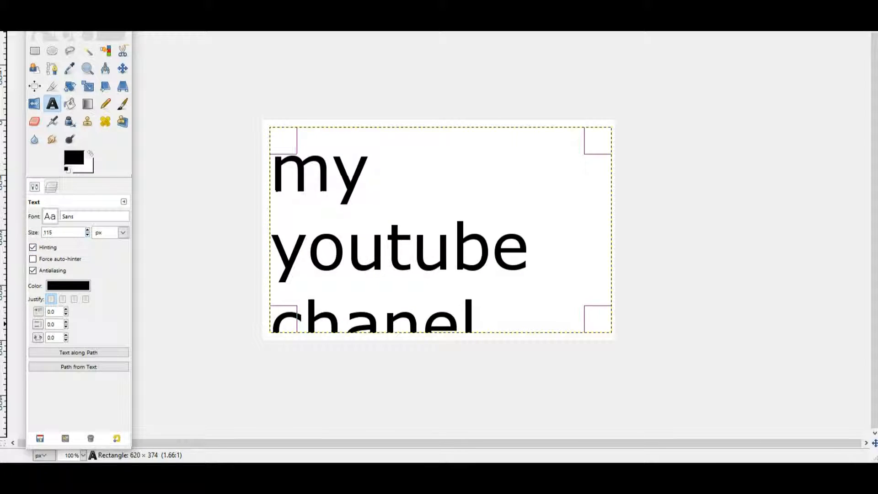
{"action": "left_click", "coordinate": [87, 234]}
{"action": "left_click", "coordinate": [88, 235]}
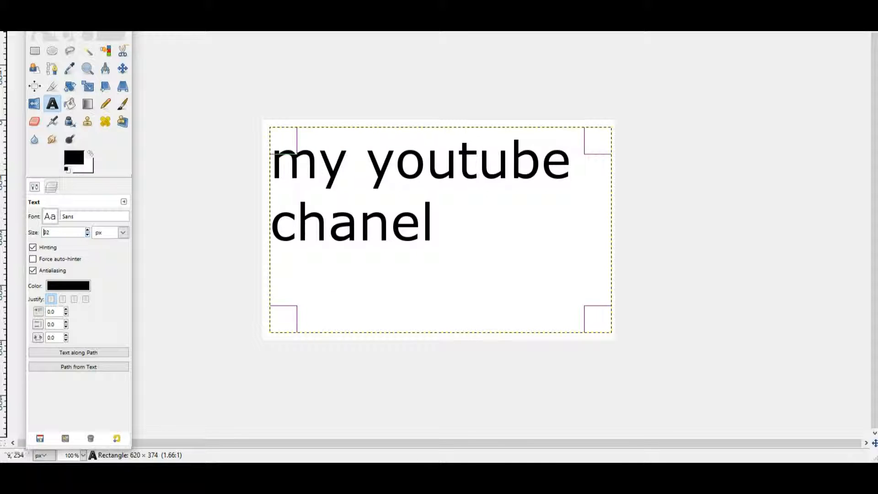
- Shift the text lower on the canvas, reshaping its frame to about 620 × 303 px
{"action": "left_click_drag", "start_coordinate": [306, 152], "coordinate": [299, 177]}
{"action": "left_click_drag", "start_coordinate": [419, 206], "coordinate": [421, 214]}
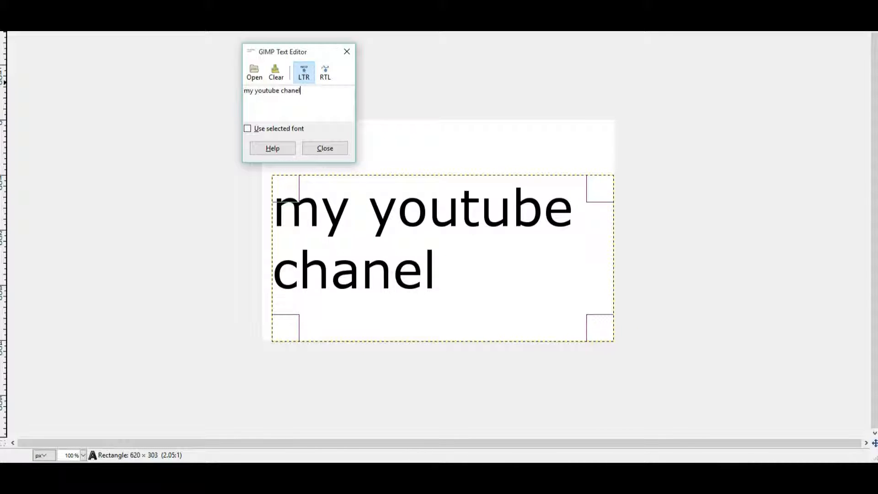
- Capitalize the first letter of the text so it reads "My youtube chanel"
{"action": "left_click", "coordinate": [248, 91]}
{"action": "key", "text": "BackSpace"}
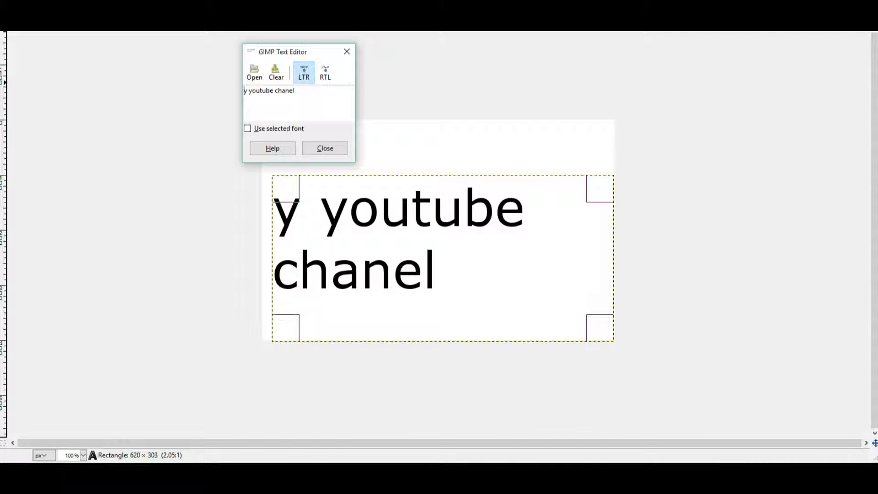
{"action": "type", "text": "M"}
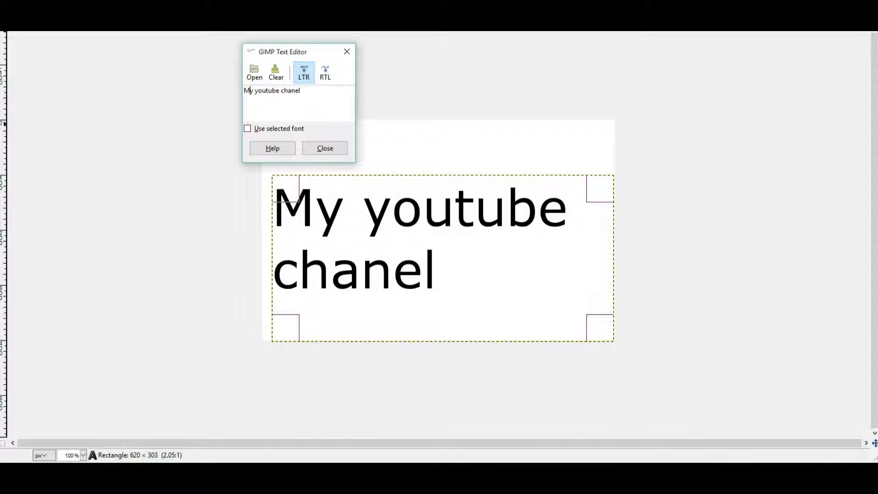
- Replace the whole text with "MY YOUTUBE CHANEL" in capital letters
{"action": "key", "text": "ctrl+a"}
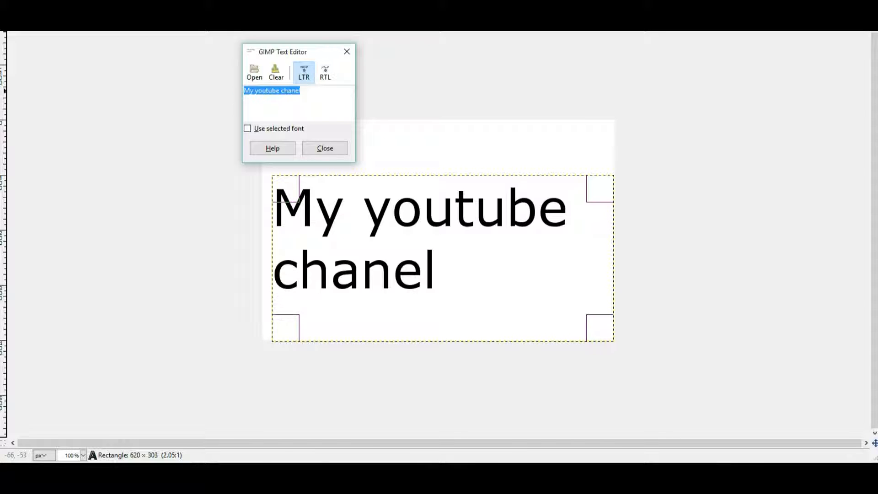
{"action": "type", "text": "m"}
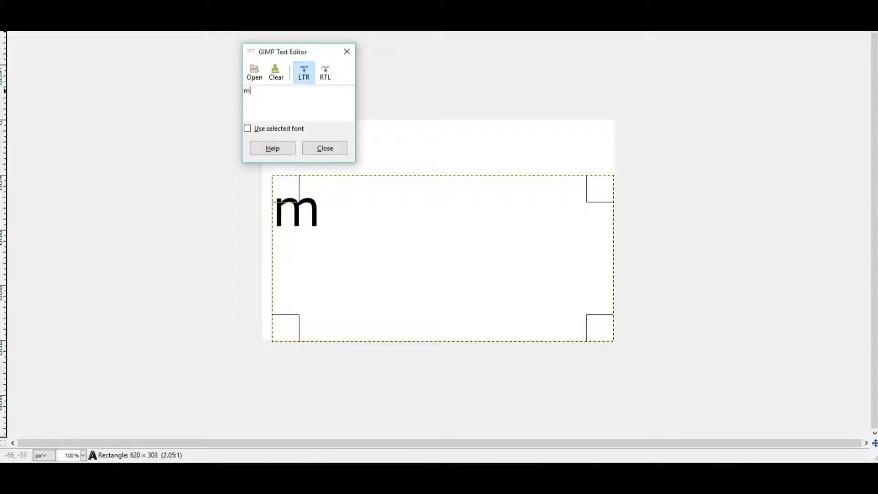
{"action": "key", "text": "BackSpace"}
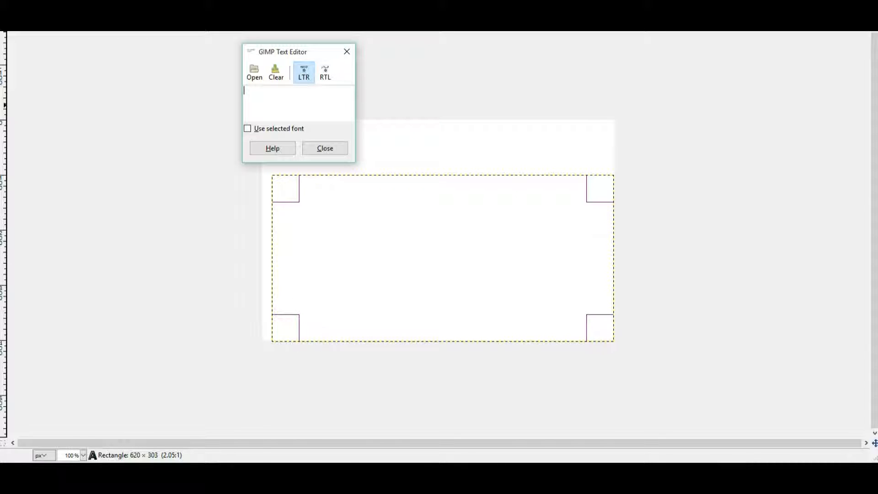
{"action": "type", "text": "MY"}
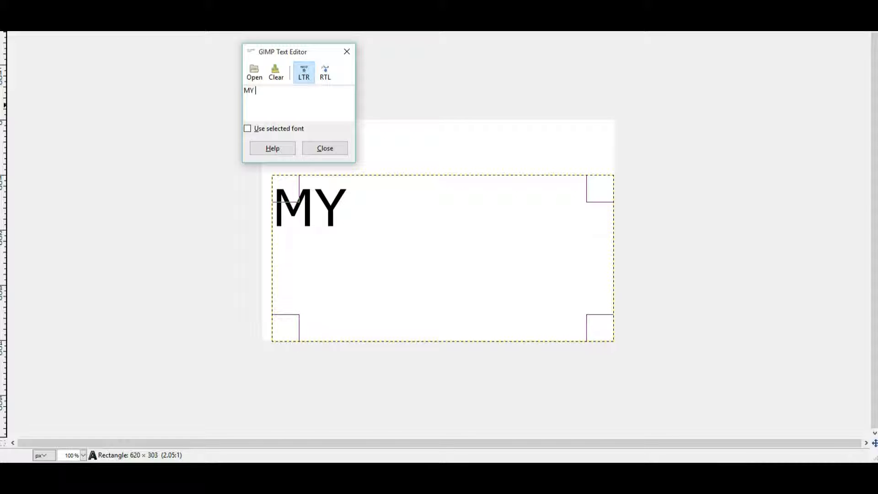
{"action": "type", "text": " YO"}
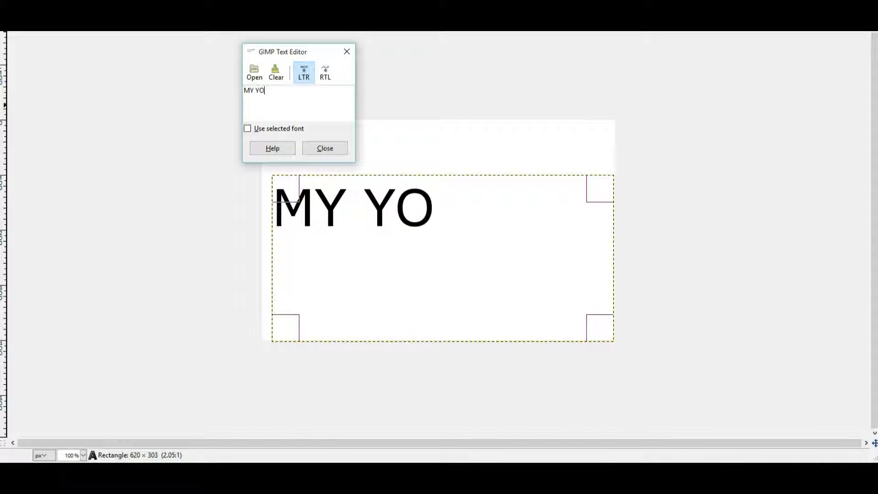
{"action": "type", "text": "UT"}
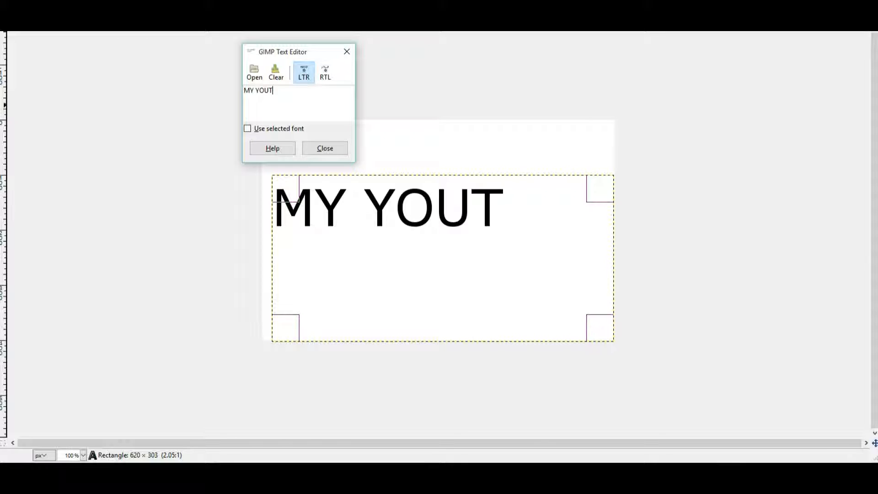
{"action": "type", "text": "UBE"}
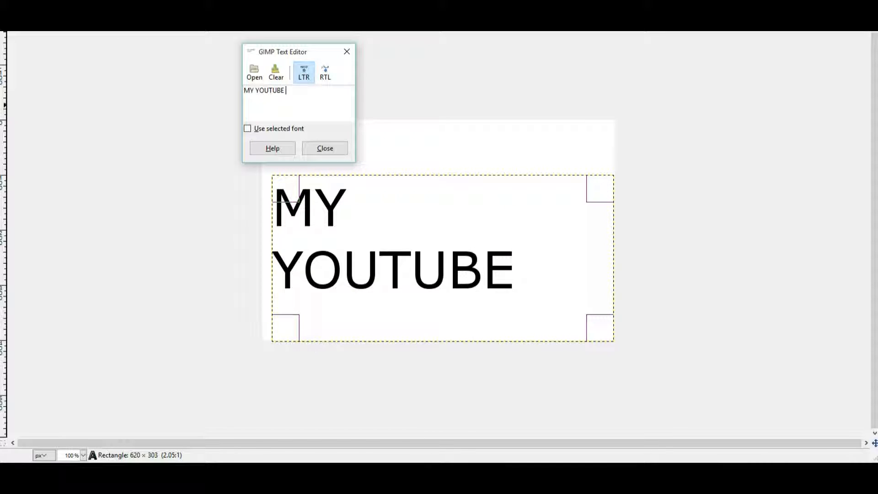
{"action": "type", "text": " CH"}
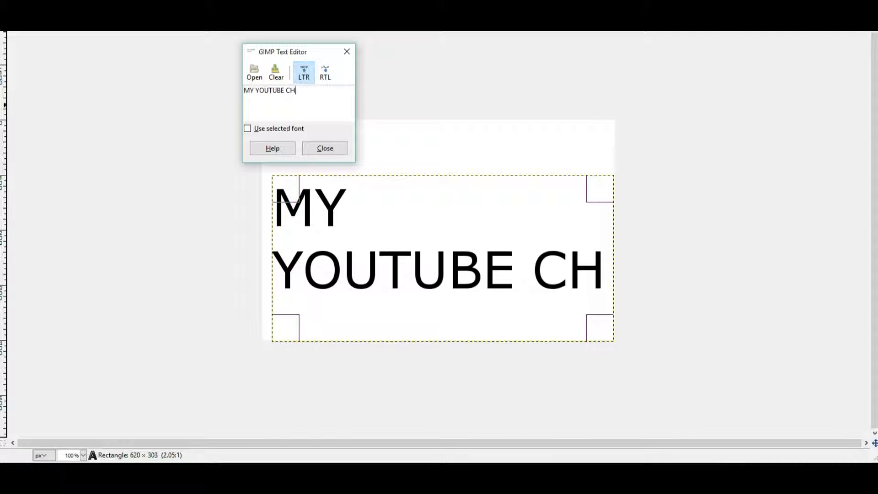
{"action": "type", "text": "ANEL"}
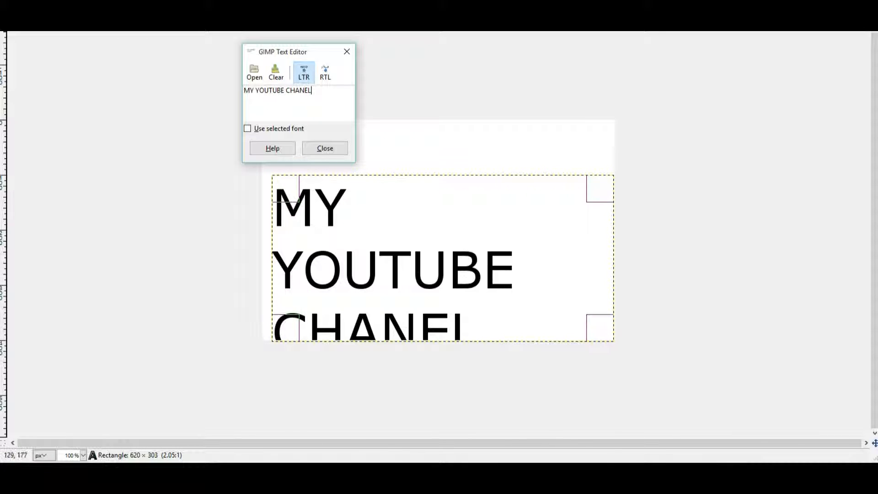
- Enlarge the text frame upward to about 621 × 401 px and set the font size to 88 px
{"action": "left_click_drag", "start_coordinate": [590, 189], "coordinate": [614, 122]}
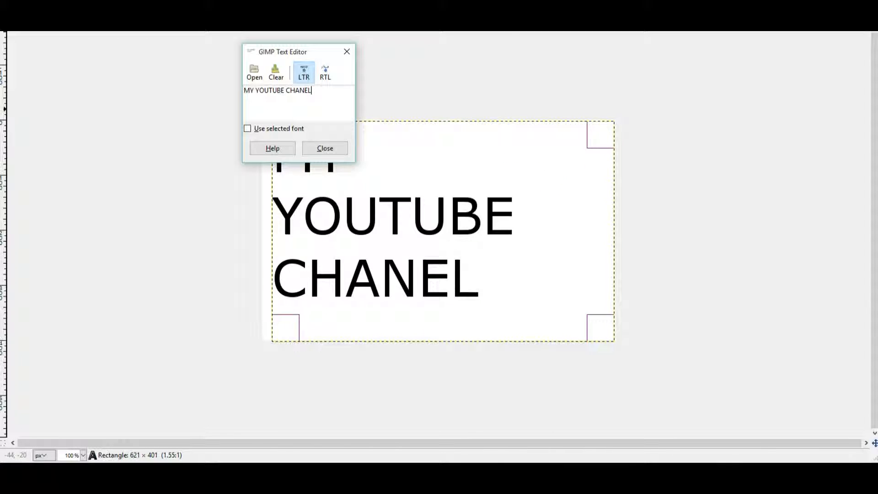
{"action": "left_click", "coordinate": [325, 148]}
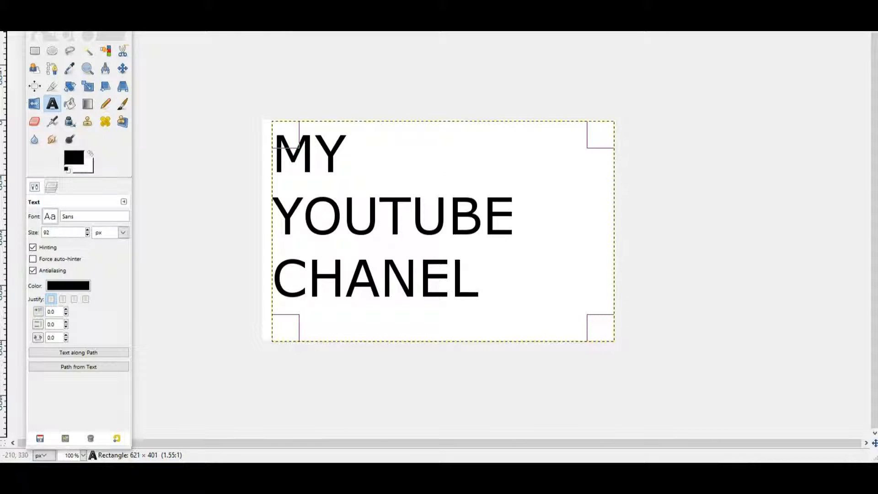
{"action": "left_click", "coordinate": [87, 235]}
{"action": "left_click", "coordinate": [88, 235]}
{"action": "left_click", "coordinate": [87, 235]}
{"action": "left_click", "coordinate": [88, 234]}
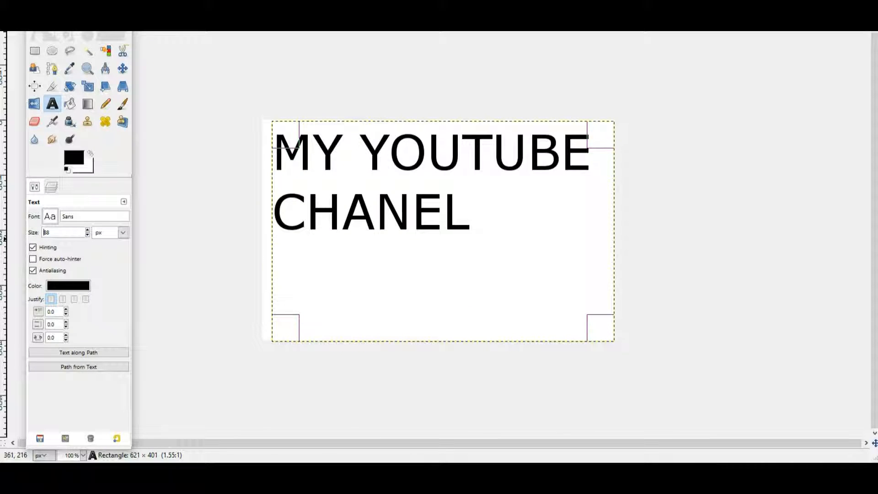
- Move the "MY YOUTUBE CHANEL" text down toward the middle of the canvas and close the text editor
{"action": "left_click_drag", "start_coordinate": [502, 222], "coordinate": [508, 287]}
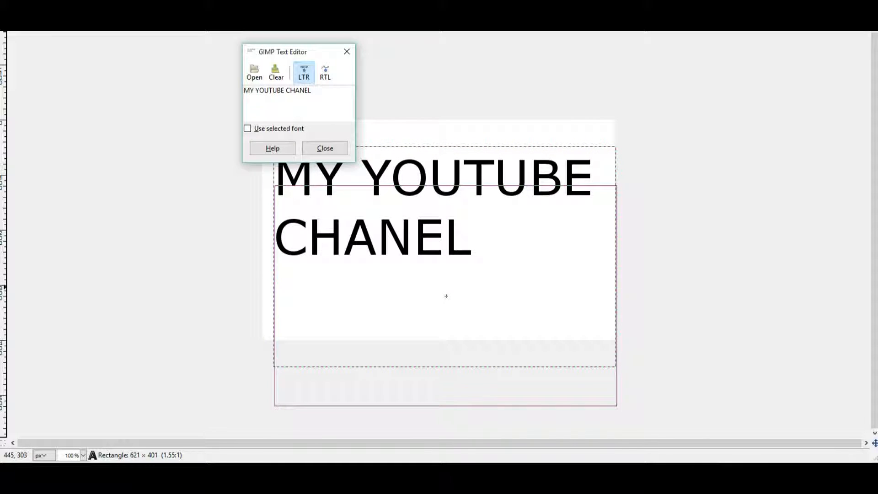
{"action": "left_click_drag", "start_coordinate": [446, 296], "coordinate": [446, 296]}
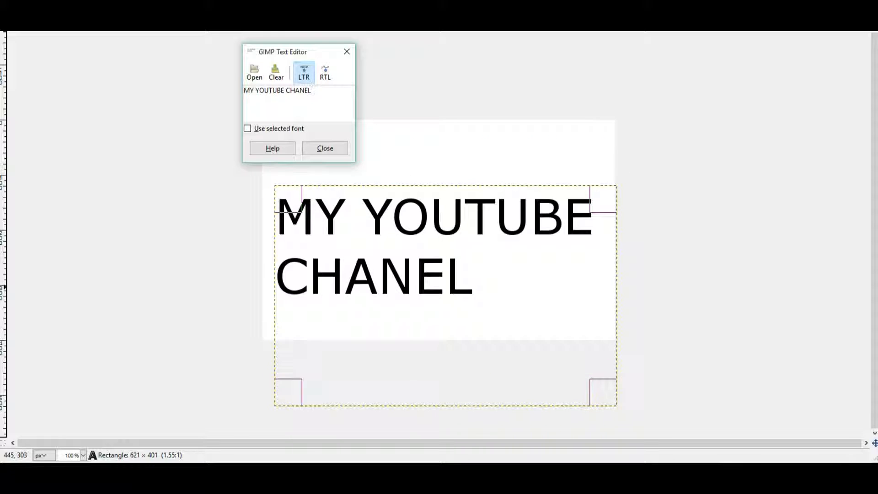
{"action": "left_click", "coordinate": [310, 149]}
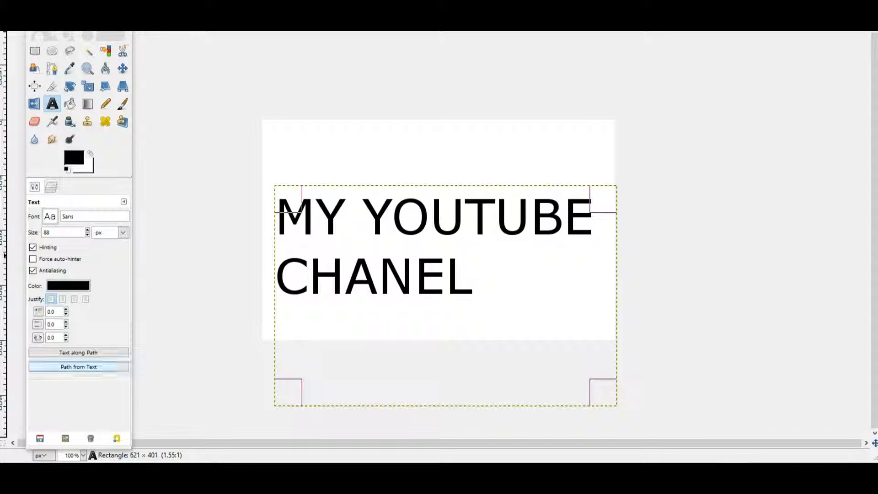
- Hide the white Background layer and delete it, keeping only the "MY YOUTUBE CHANEL" text layer
{"action": "left_click", "coordinate": [51, 186]}
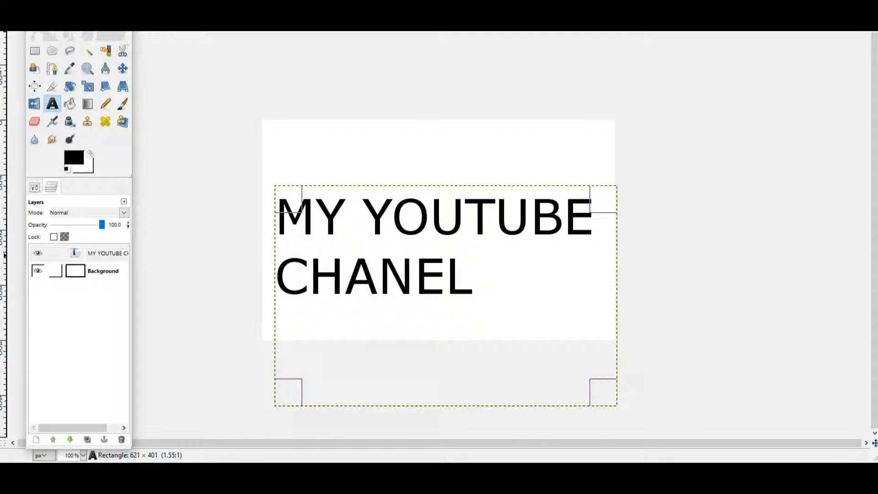
{"action": "left_click", "coordinate": [37, 271]}
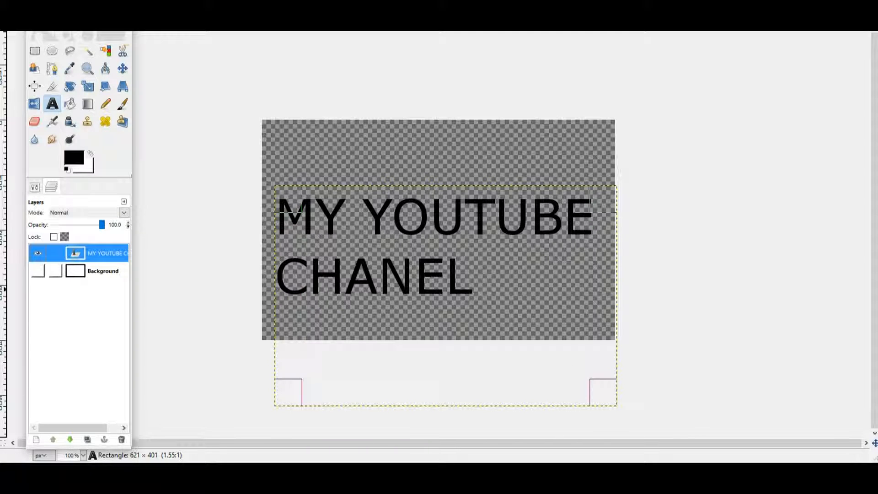
{"action": "right_click", "coordinate": [108, 270]}
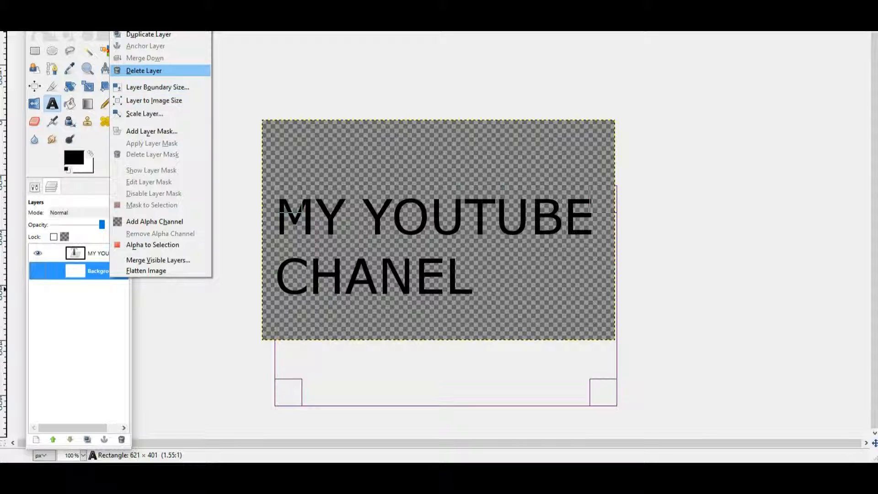
{"action": "left_click", "coordinate": [144, 70]}
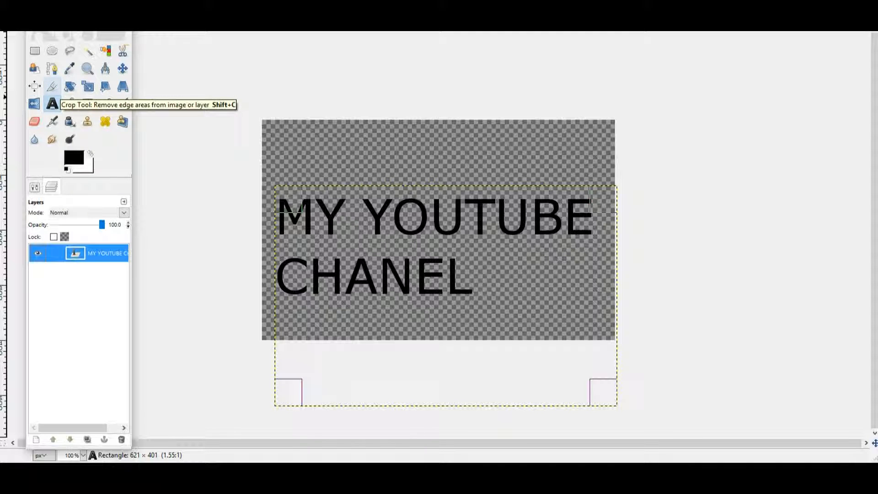
- Crop the image tightly around the two lines of "MY YOUTUBE CHANEL" text
{"action": "left_click", "coordinate": [52, 87]}
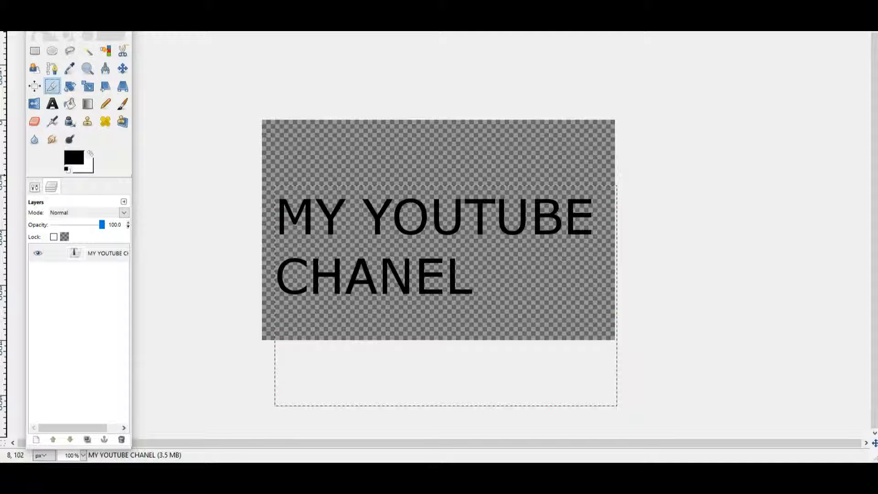
{"action": "left_click_drag", "start_coordinate": [267, 173], "coordinate": [595, 307]}
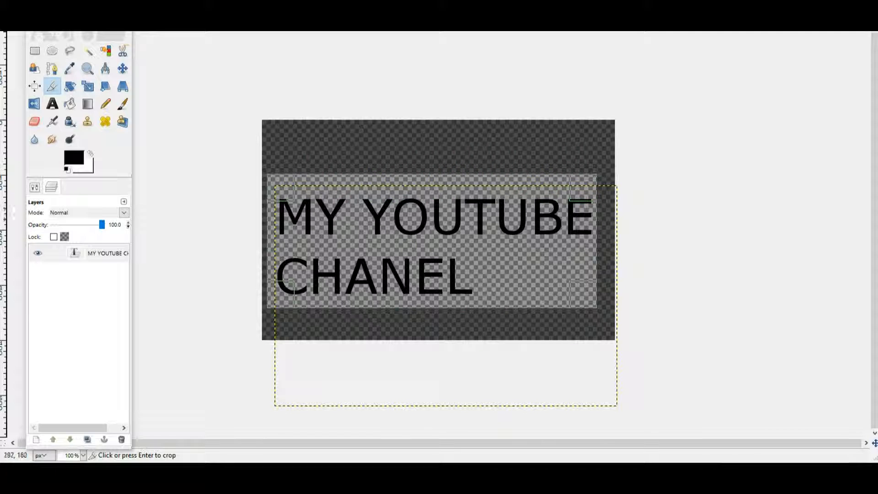
{"action": "left_click", "coordinate": [772, 219]}
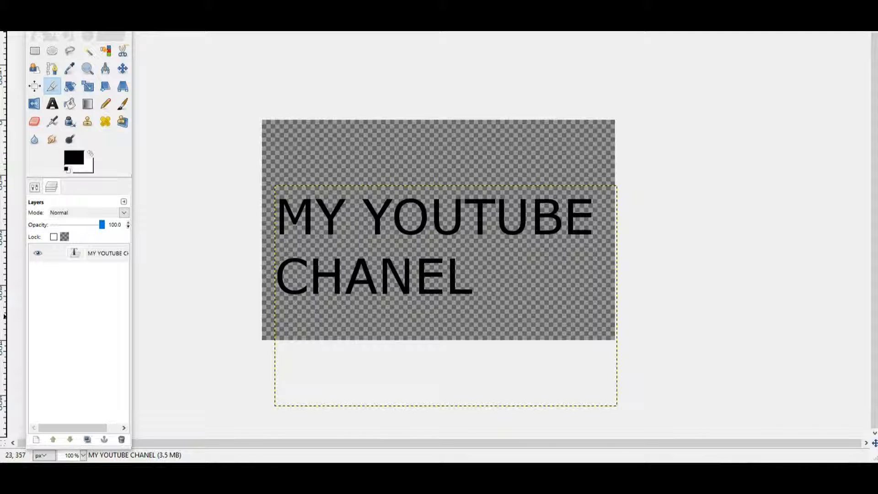
{"action": "left_click_drag", "start_coordinate": [274, 299], "coordinate": [596, 193]}
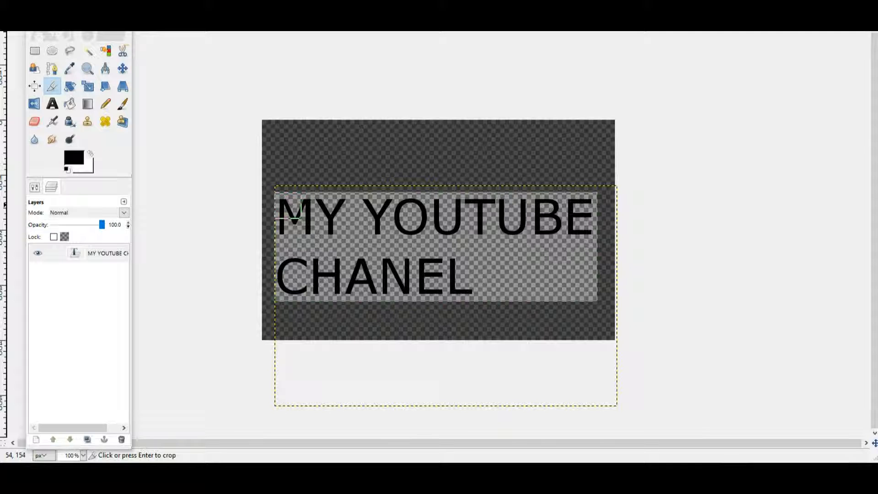
{"action": "left_click", "coordinate": [296, 213]}
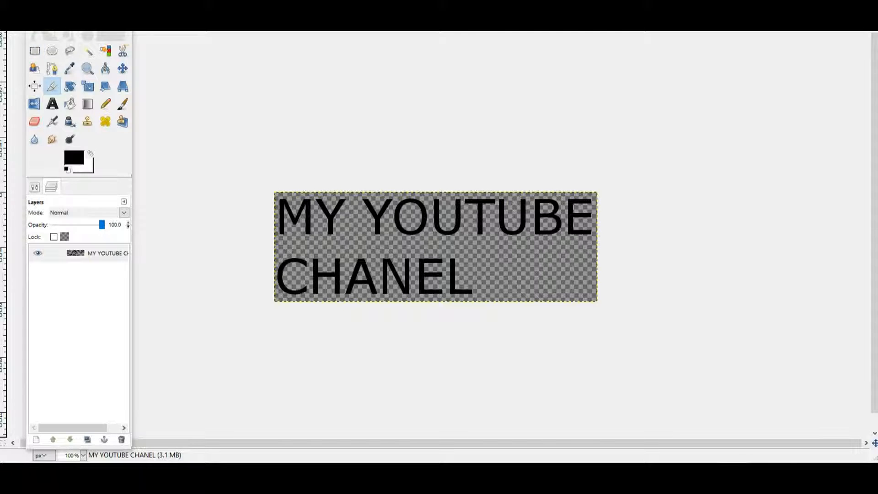
- Start saving the image as a new file and choose the PhotoShop folder inside Pictures as its location
{"action": "left_click", "coordinate": [7, 9]}
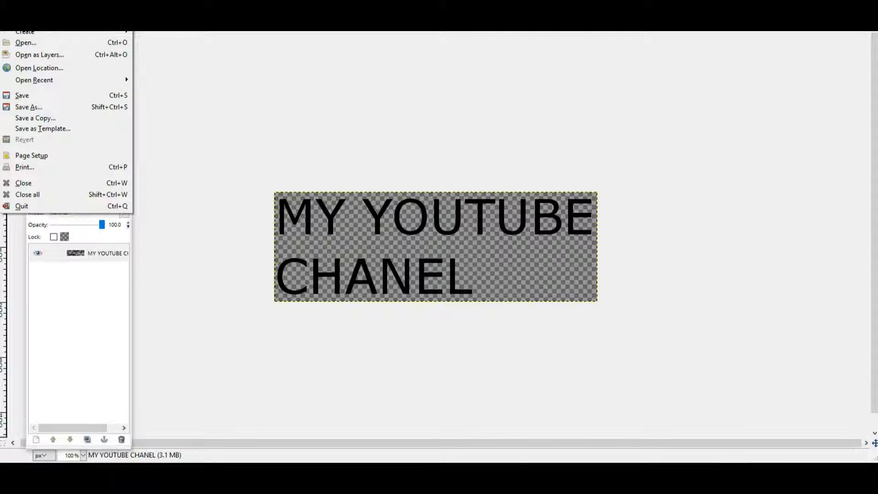
{"action": "left_click", "coordinate": [28, 106]}
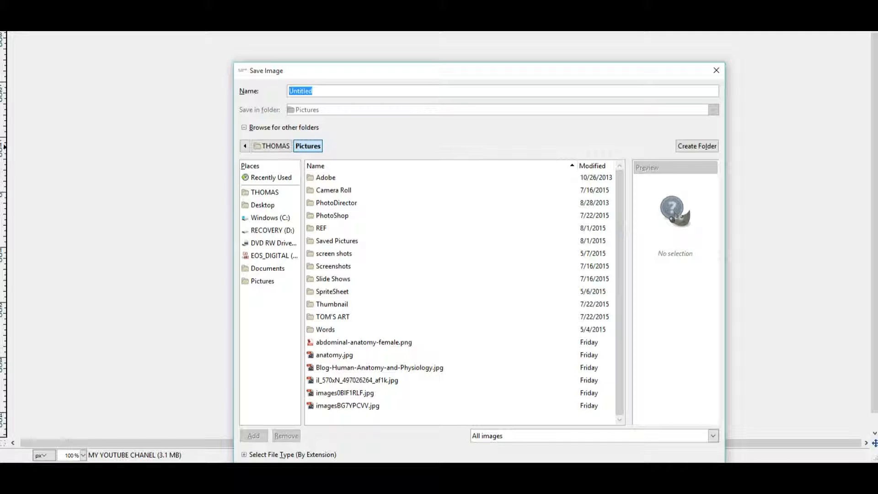
{"action": "left_click_drag", "start_coordinate": [439, 70], "coordinate": [371, 22]}
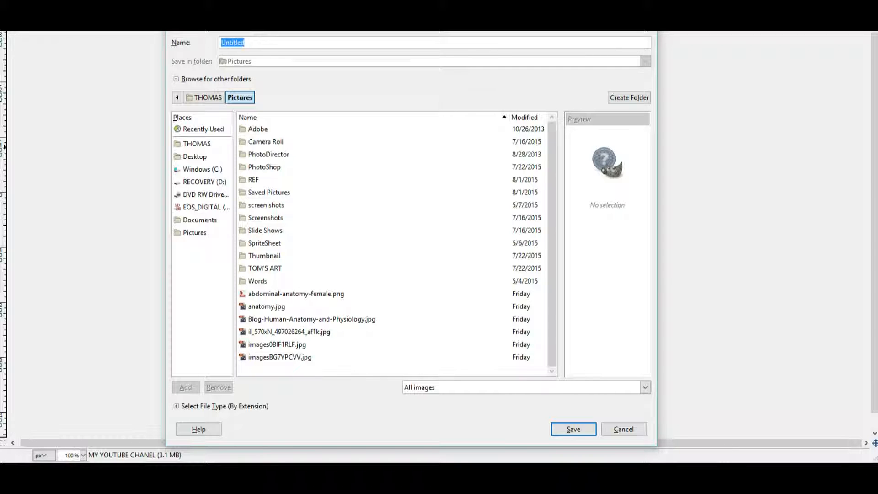
{"action": "left_click", "coordinate": [195, 233]}
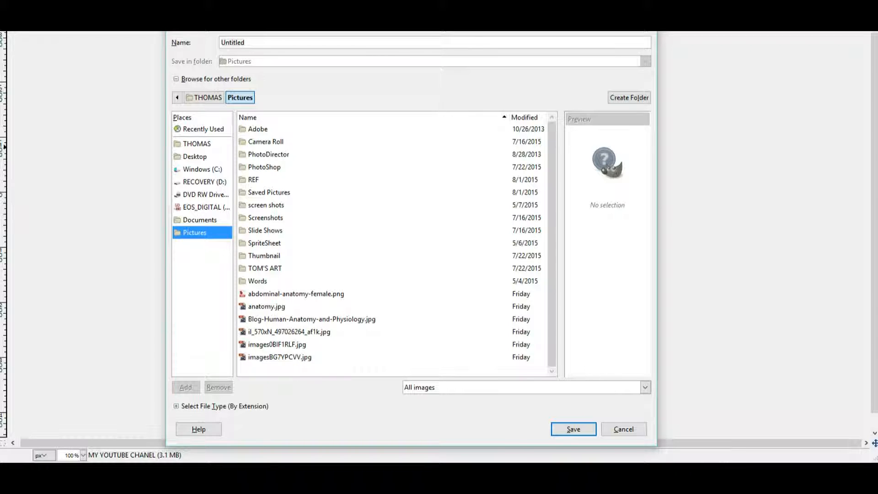
{"action": "double_click", "coordinate": [265, 167]}
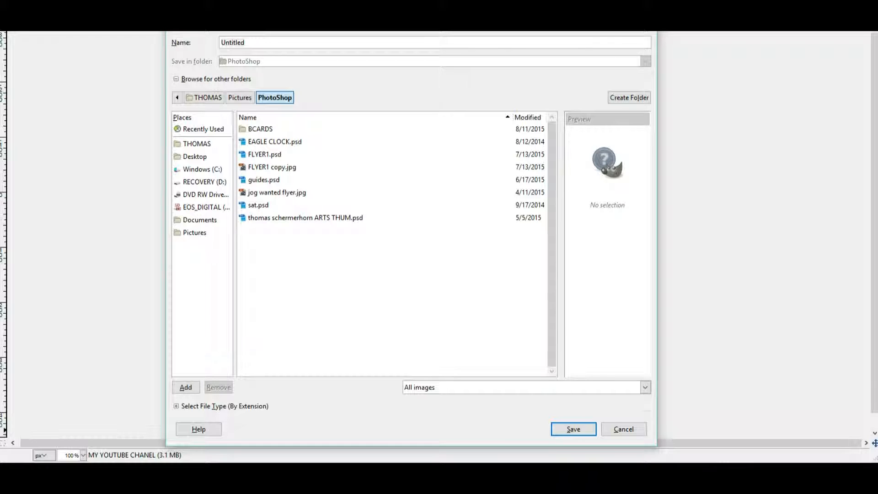
- Set the file type to PNG image and save as Untitled.png, exporting with merged visible layers and the default PNG options
{"action": "left_click", "coordinate": [176, 406]}
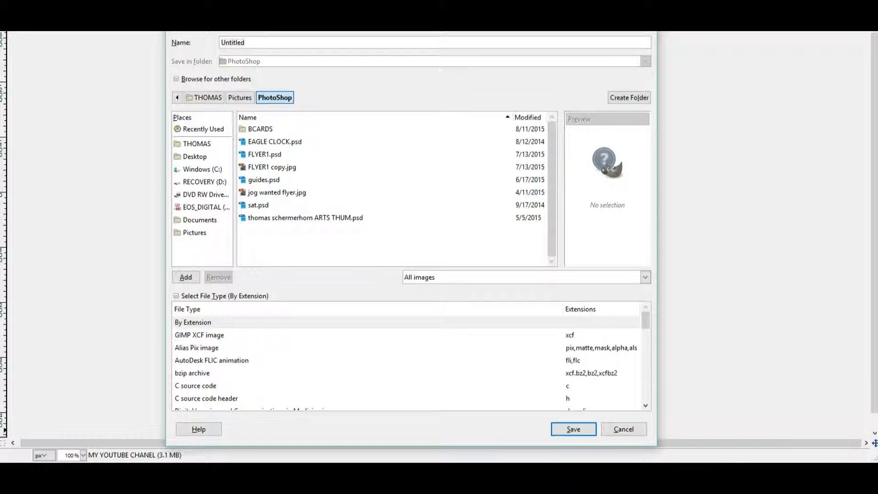
{"action": "scroll", "coordinate": [407, 357], "scroll_direction": "down", "scroll_amount": 2}
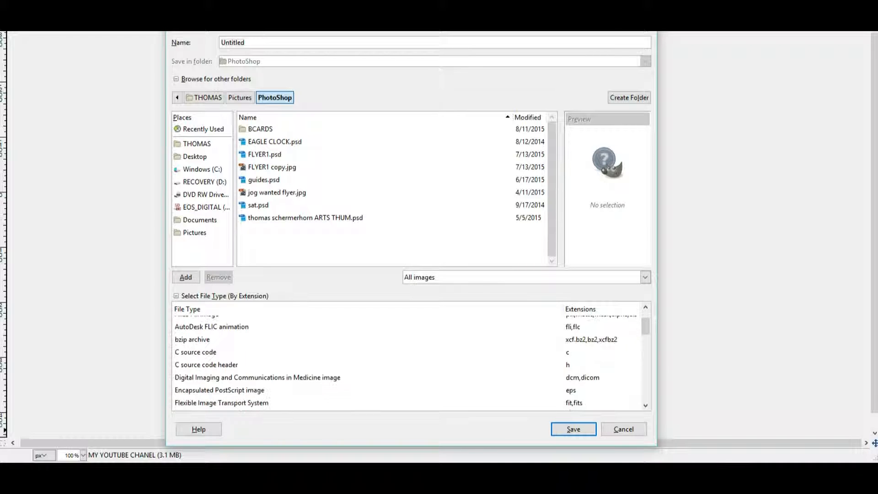
{"action": "scroll", "coordinate": [407, 357], "scroll_direction": "down", "scroll_amount": 1}
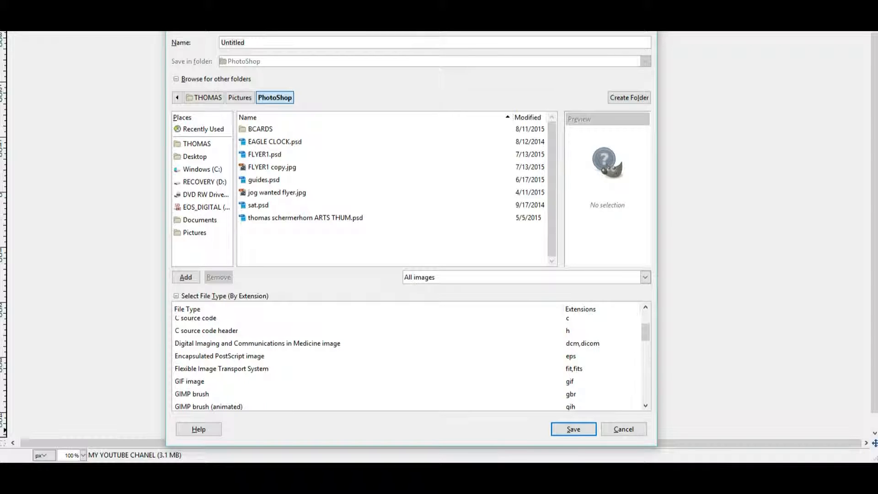
{"action": "scroll", "coordinate": [407, 356], "scroll_direction": "down", "scroll_amount": 1}
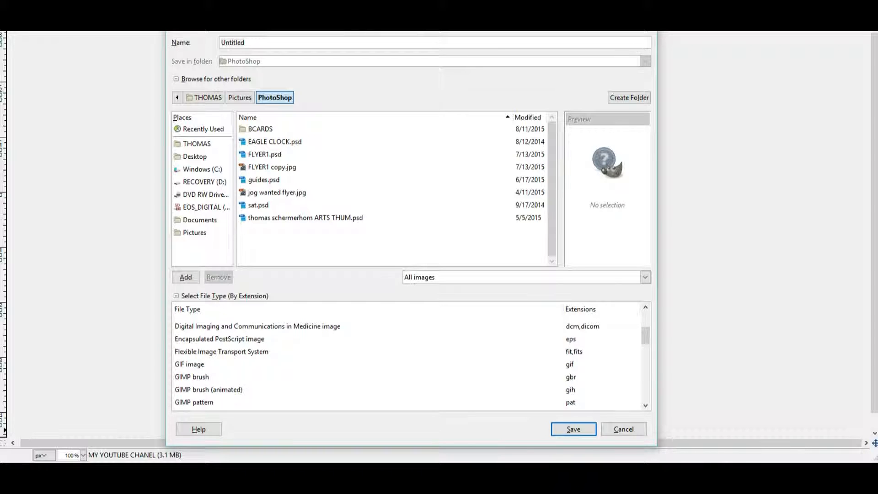
{"action": "scroll", "coordinate": [407, 356], "scroll_direction": "down", "scroll_amount": 1}
{"action": "scroll", "coordinate": [407, 357], "scroll_direction": "down", "scroll_amount": 3}
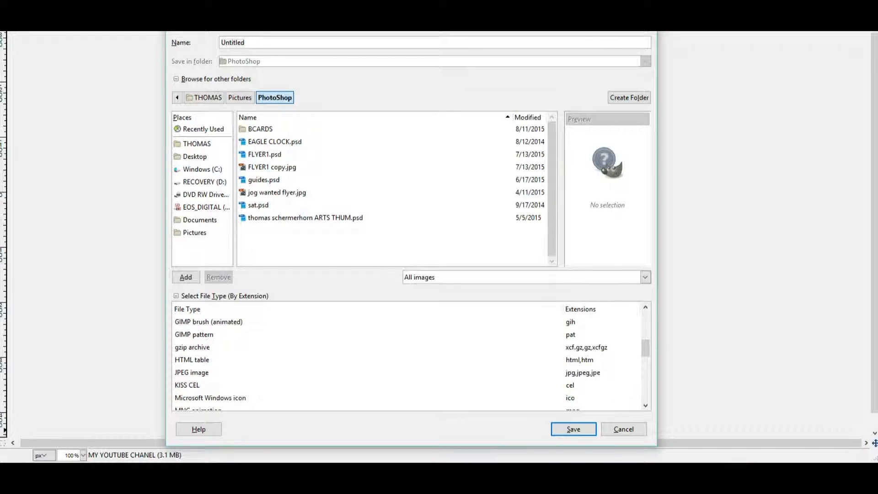
{"action": "scroll", "coordinate": [406, 357], "scroll_direction": "down", "scroll_amount": 1}
{"action": "scroll", "coordinate": [407, 357], "scroll_direction": "down", "scroll_amount": 4}
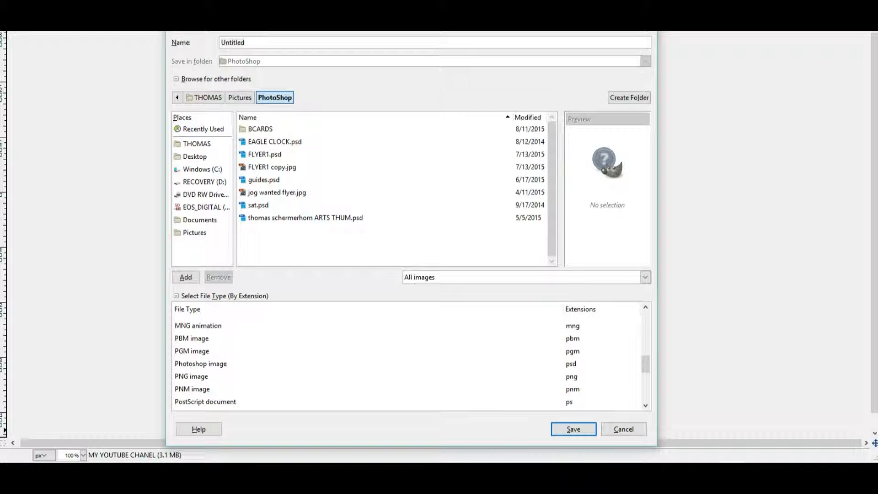
{"action": "left_click", "coordinate": [191, 376]}
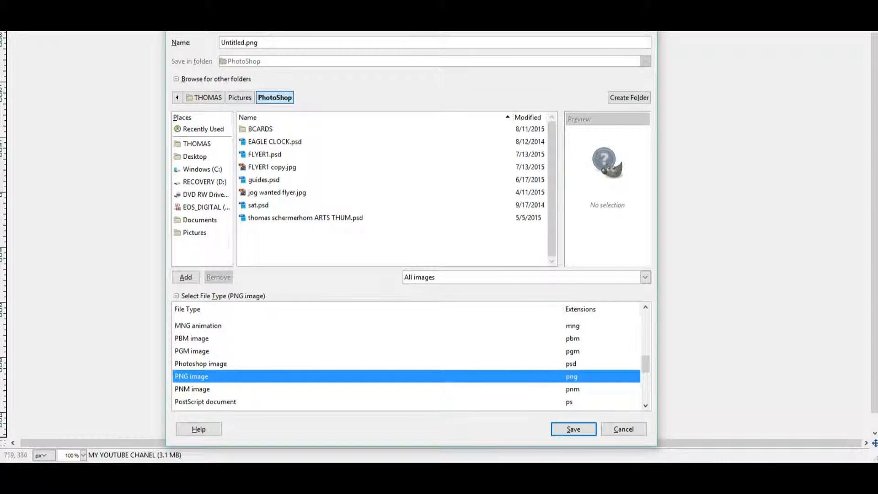
{"action": "key", "text": "Return"}
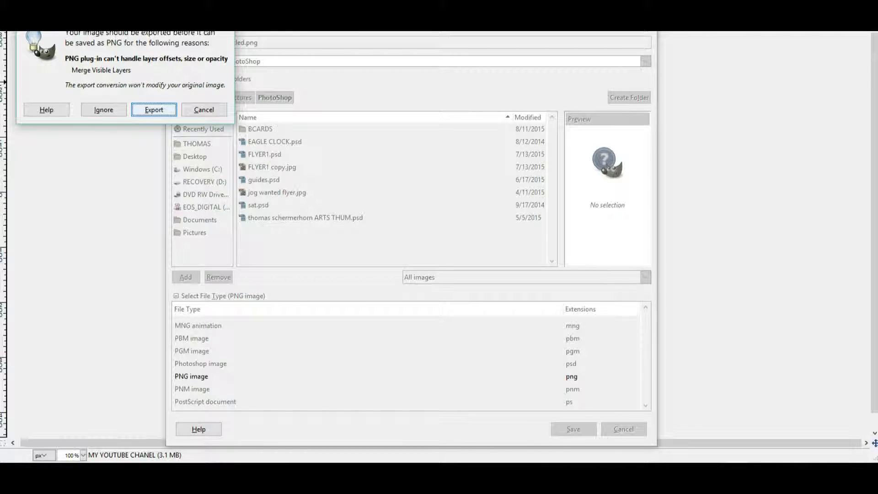
{"action": "key", "text": "Return"}
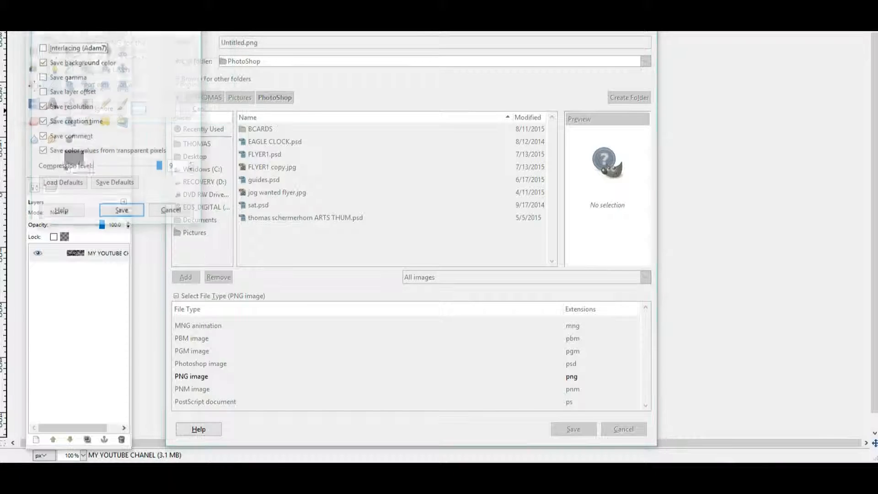
{"action": "key", "text": "Return"}
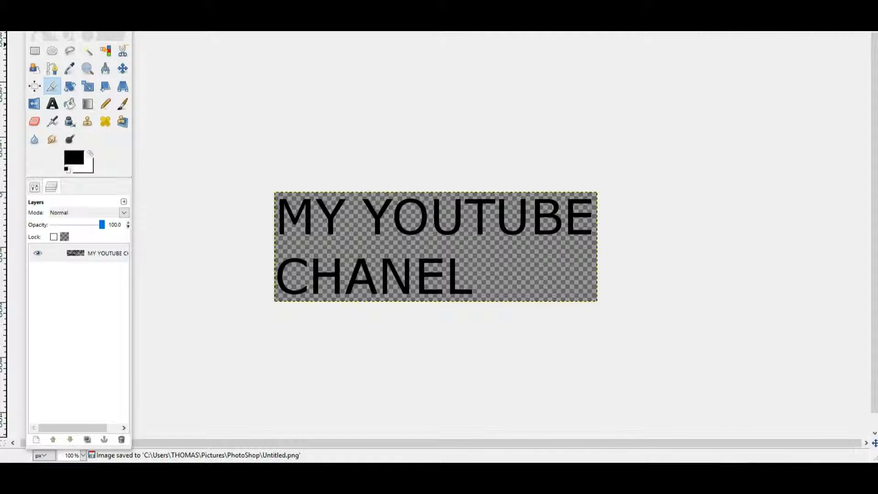
- Minimize the image window, move the toolbox aside, and switch to the Full Feature Editor of PowerDirector 13
{"action": "key", "text": "super+Down"}
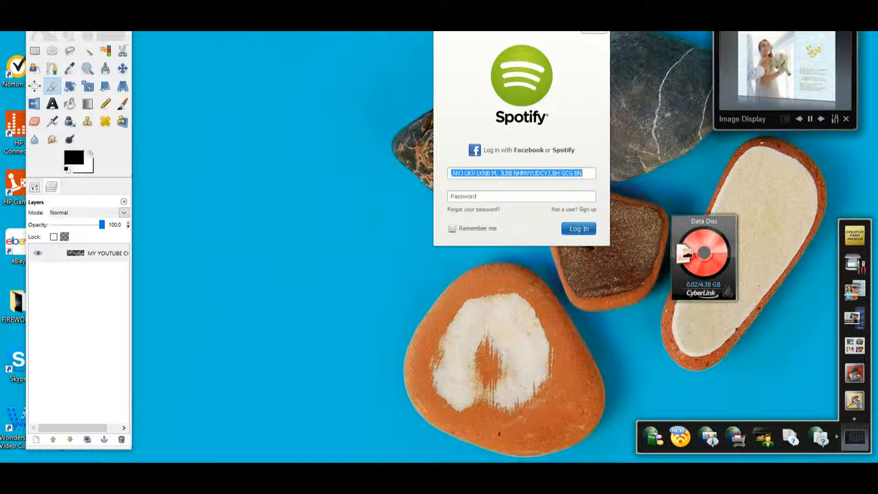
{"action": "left_click_drag", "start_coordinate": [79, 19], "coordinate": [260, 8]}
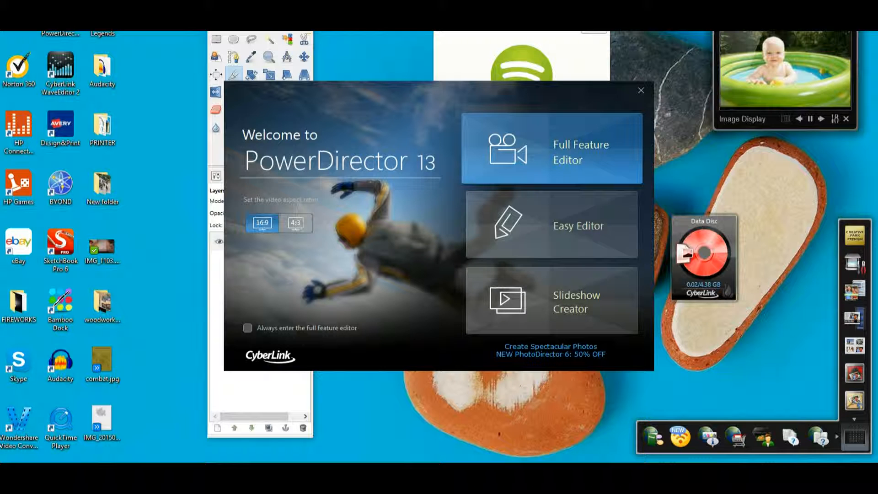
{"action": "left_click", "coordinate": [552, 148]}
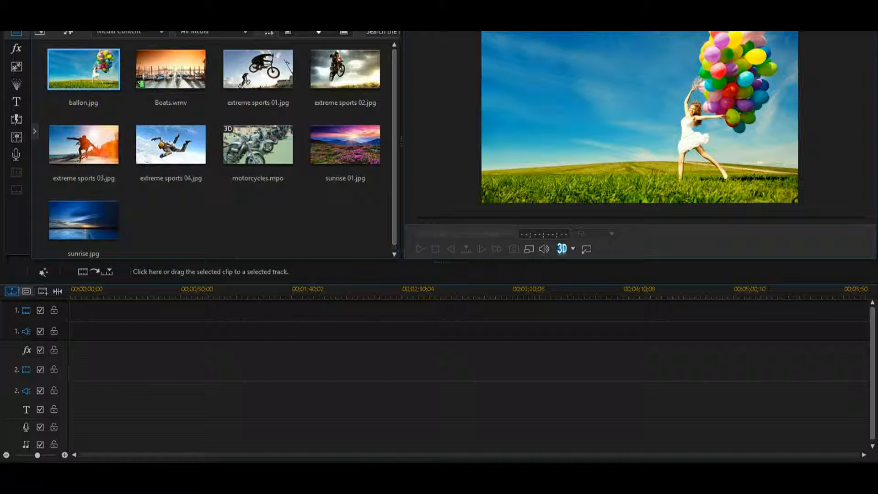
- Import Untitled.png from the PhotoShop folder of the Pictures library as a media file
{"action": "left_click", "coordinate": [40, 33]}
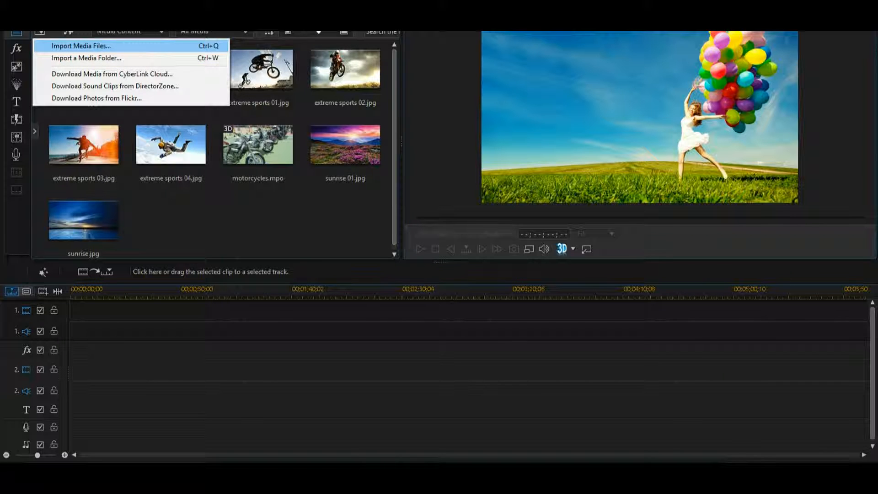
{"action": "left_click", "coordinate": [81, 46]}
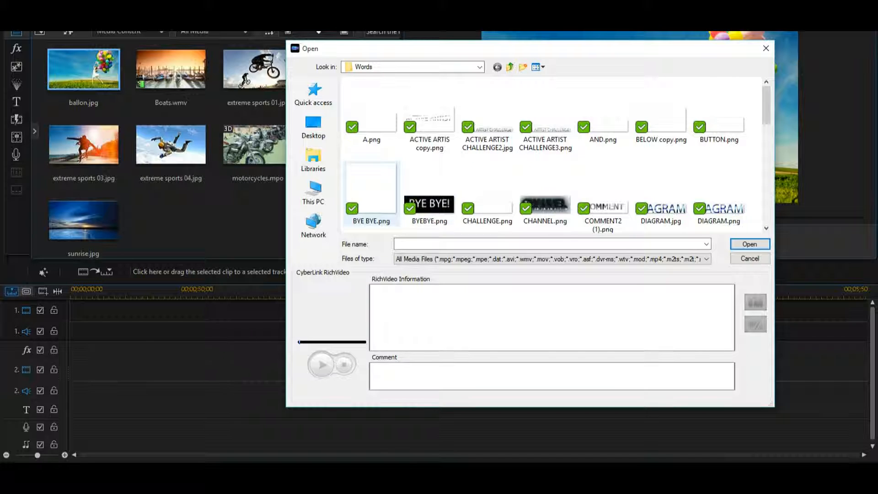
{"action": "scroll", "coordinate": [553, 155], "scroll_direction": "down", "scroll_amount": 10}
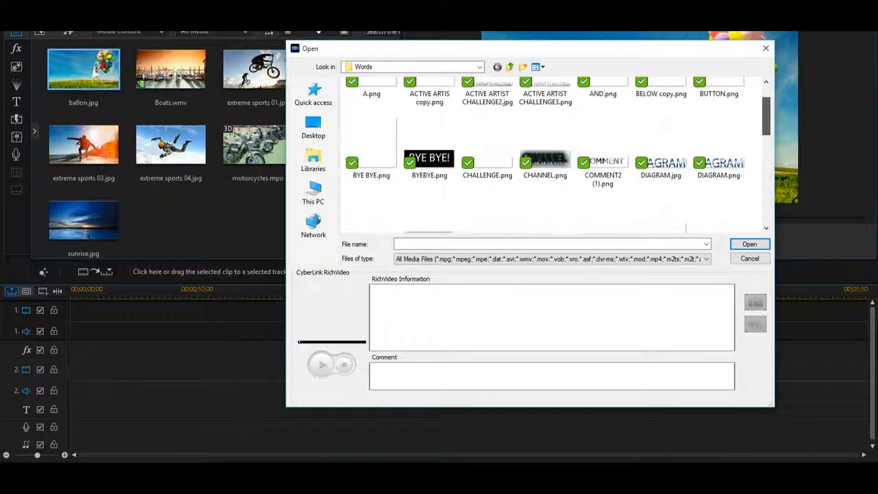
{"action": "scroll", "coordinate": [553, 155], "scroll_direction": "up", "scroll_amount": 10}
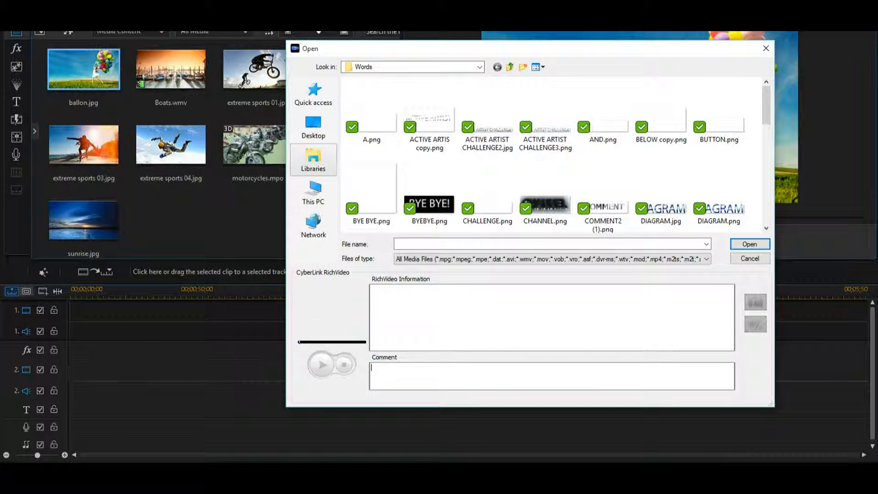
{"action": "left_click", "coordinate": [313, 160]}
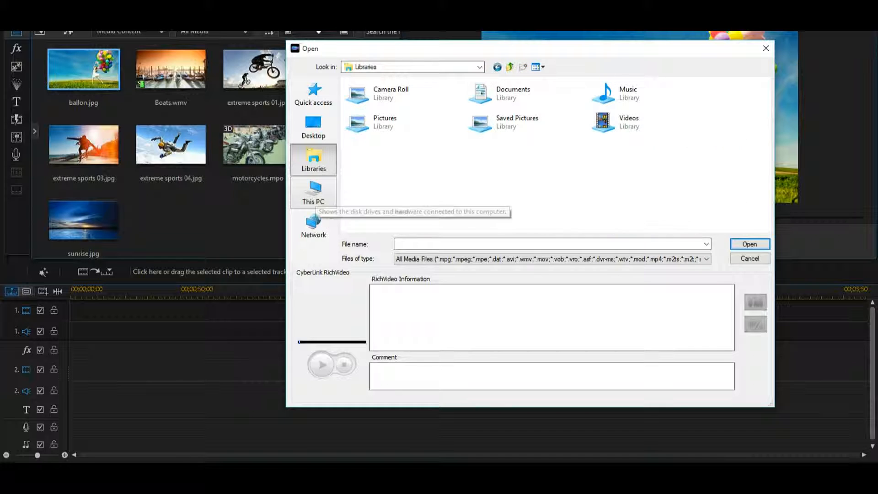
{"action": "double_click", "coordinate": [427, 130]}
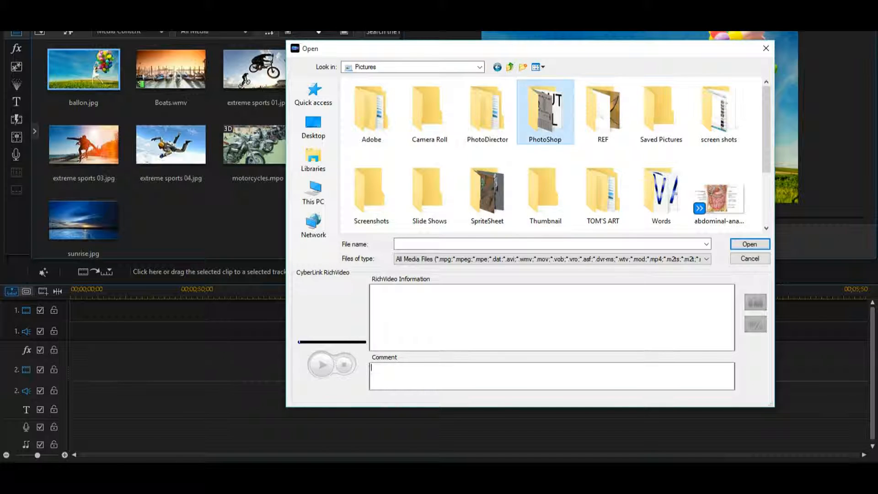
{"action": "double_click", "coordinate": [544, 110]}
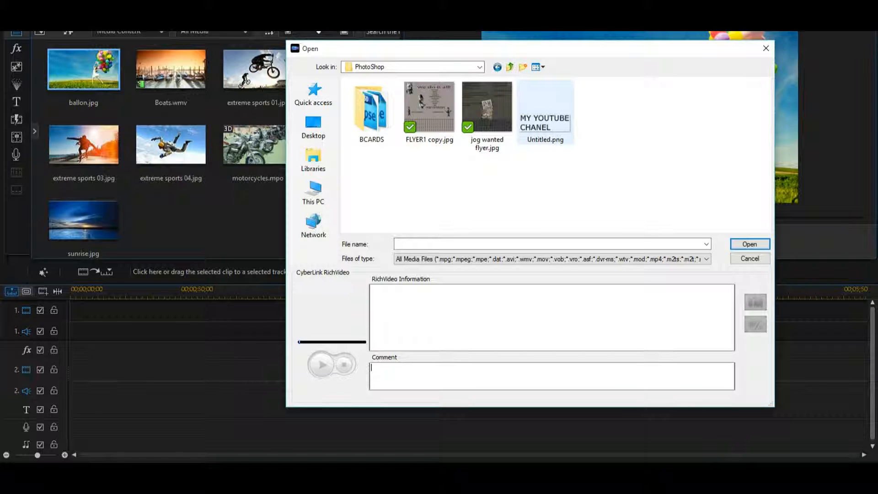
{"action": "double_click", "coordinate": [540, 124]}
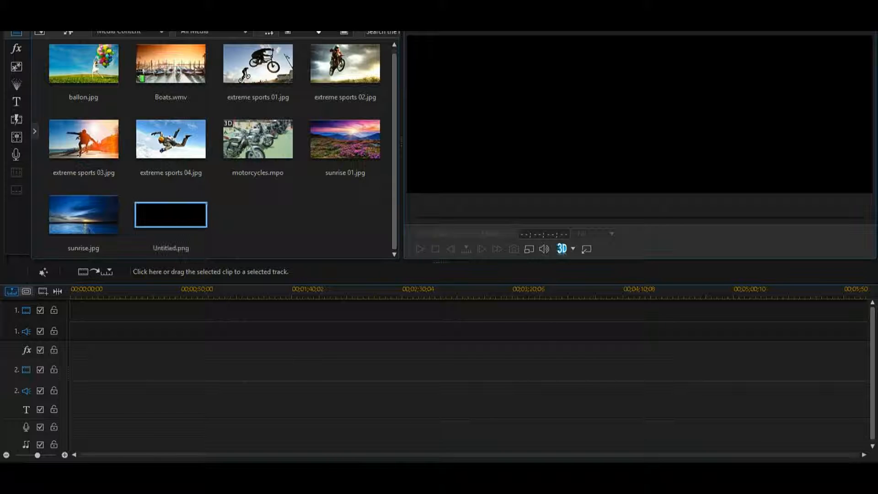
- Place extreme sports 04.jpg at the start of video track 1 and Untitled.png at the start of video track 2
{"action": "left_click_drag", "start_coordinate": [170, 215], "coordinate": [146, 245]}
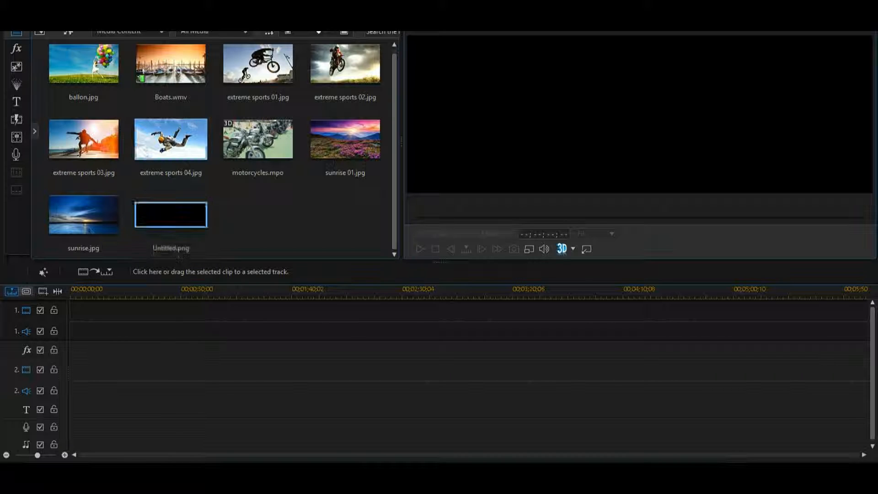
{"action": "left_click_drag", "start_coordinate": [170, 140], "coordinate": [78, 311]}
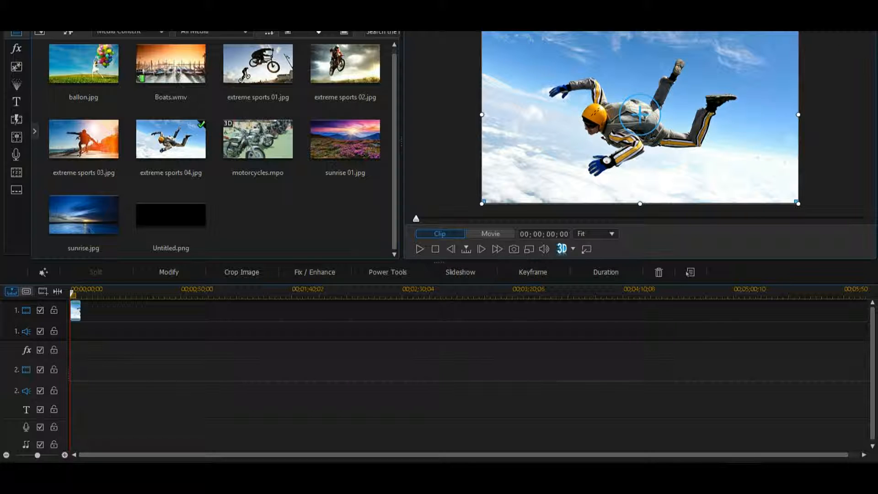
{"action": "left_click", "coordinate": [170, 214]}
{"action": "left_click_drag", "start_coordinate": [170, 215], "coordinate": [76, 369]}
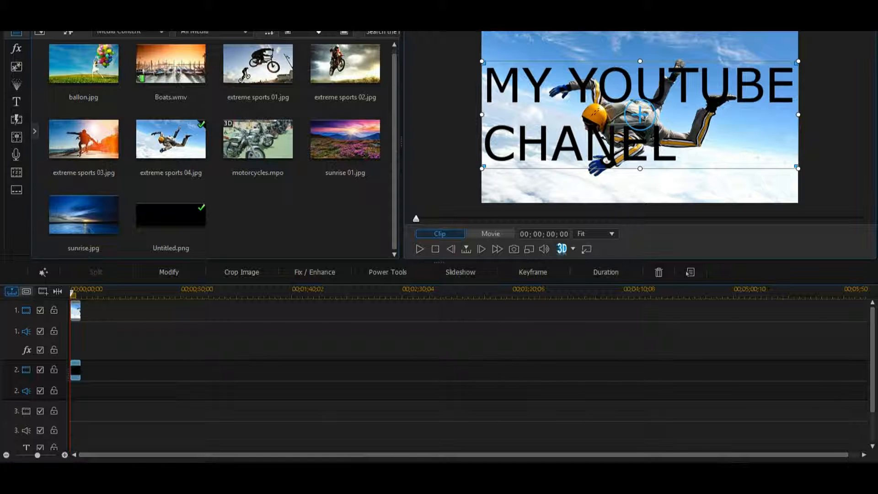
{"action": "mouse_move", "coordinate": [797, 168]}
{"action": "left_mouse_down"}
{"action": "mouse_move", "coordinate": [567, 90]}
{"action": "mouse_move", "coordinate": [864, 191]}
{"action": "mouse_move", "coordinate": [798, 168]}
{"action": "left_mouse_up"}
- Remove the skydiving photo clip from video track 1 and place extreme sports 04.jpg there again
{"action": "left_click", "coordinate": [76, 311]}
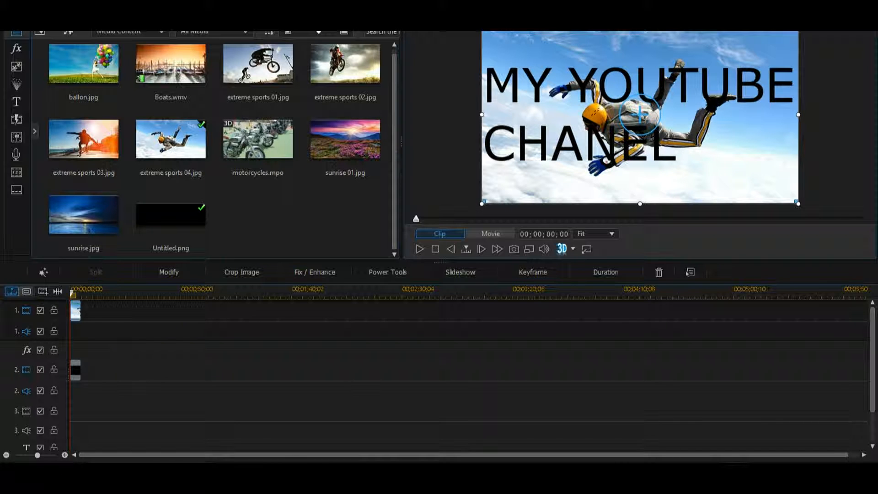
{"action": "right_click", "coordinate": [75, 311]}
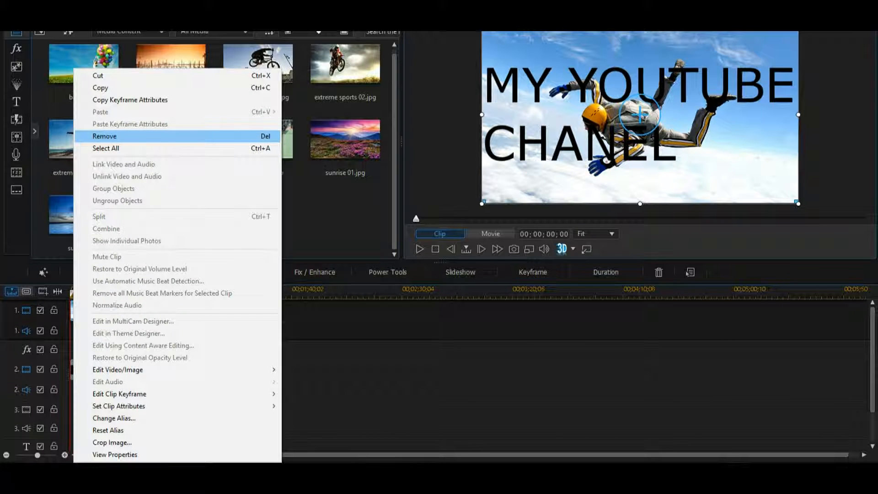
{"action": "left_click", "coordinate": [105, 136]}
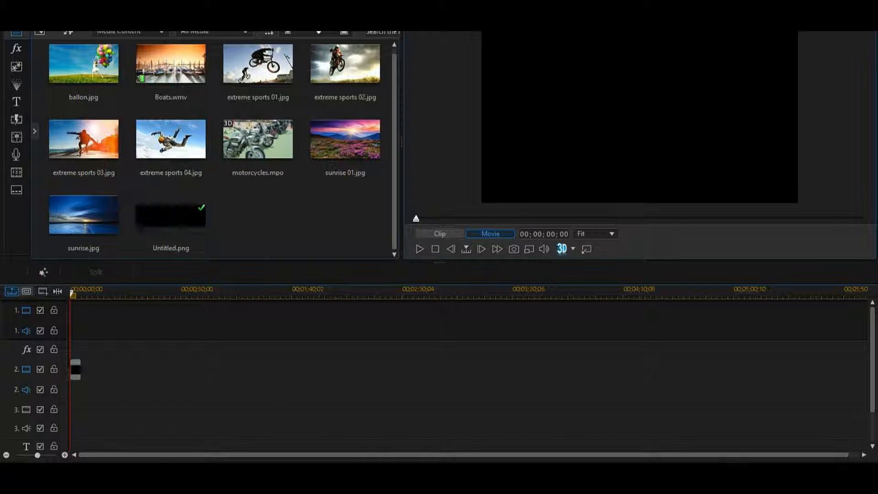
{"action": "left_click_drag", "start_coordinate": [170, 139], "coordinate": [85, 310]}
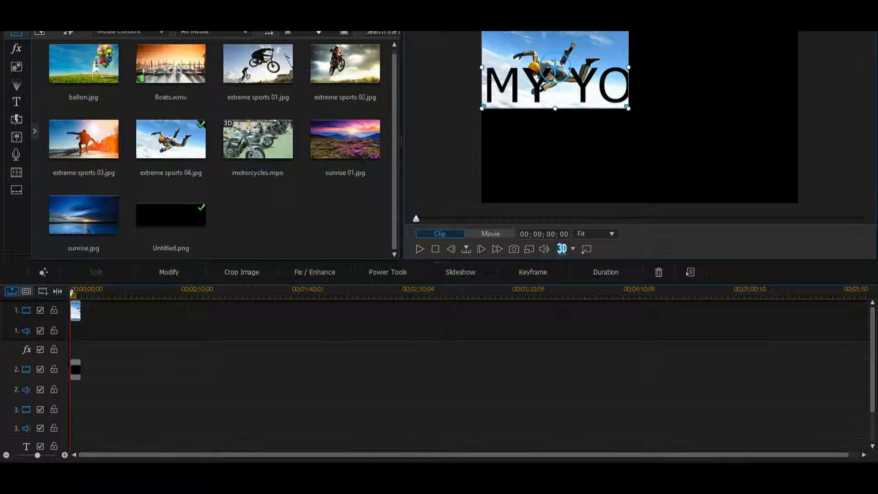
- Enlarge the skydiving photo on video track 1 until it fills the whole preview frame behind the text
{"action": "left_click", "coordinate": [76, 370]}
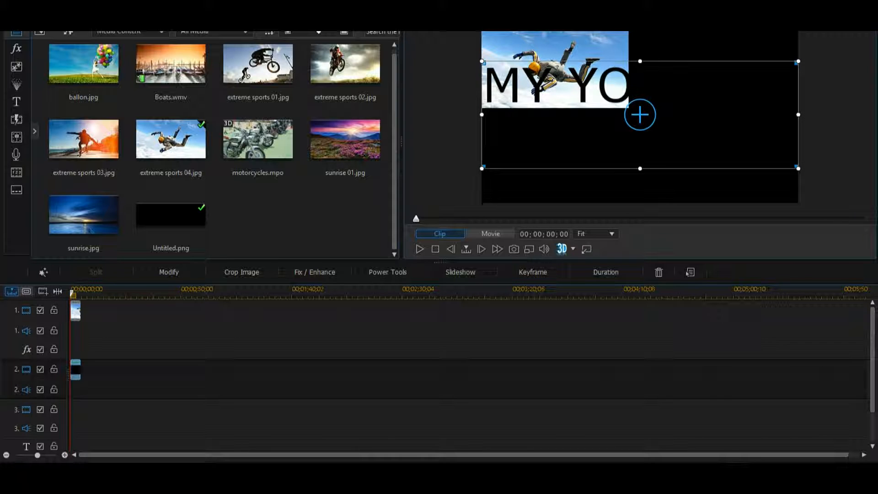
{"action": "left_click", "coordinate": [76, 311]}
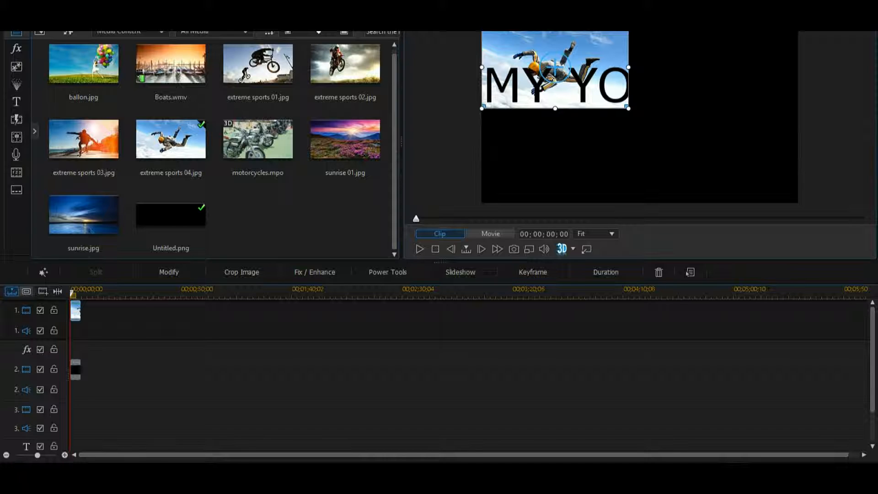
{"action": "left_click", "coordinate": [631, 110]}
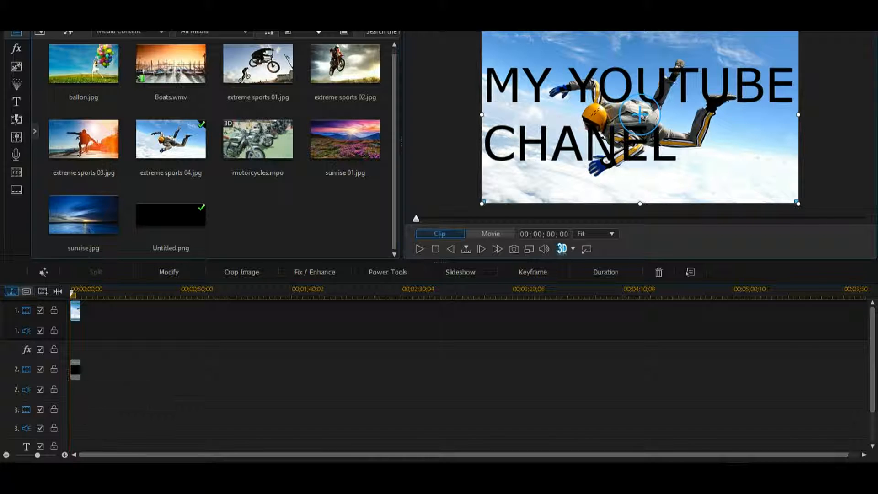
- Play the timeline from its start to check the transparent text over the skydiving photo
{"action": "scroll", "coordinate": [457, 375], "scroll_direction": "down", "scroll_amount": 2}
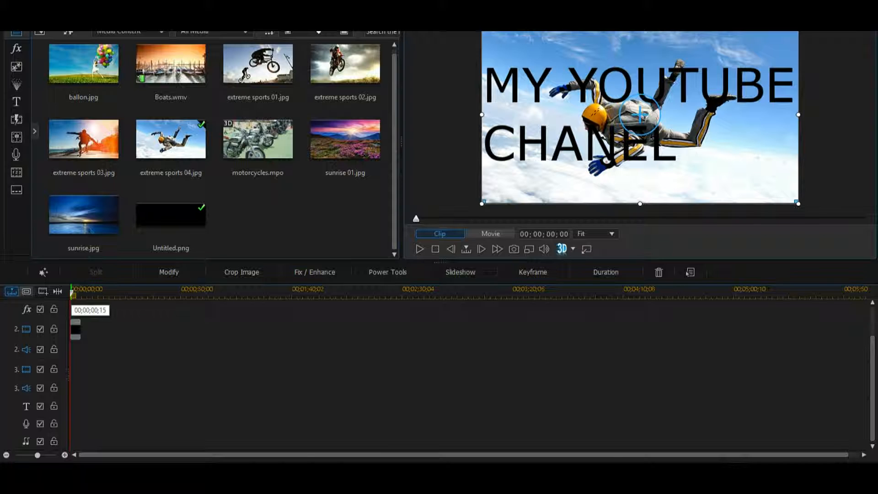
{"action": "key", "text": "space"}
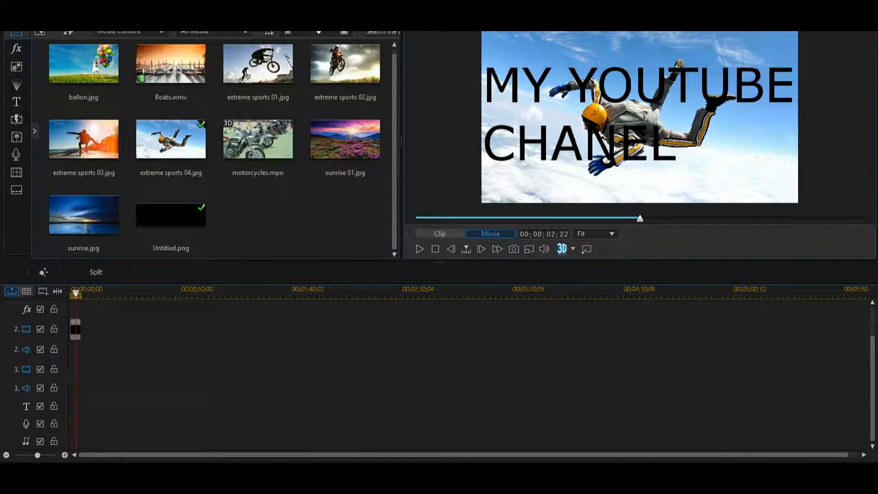
{"action": "left_click", "coordinate": [76, 329]}
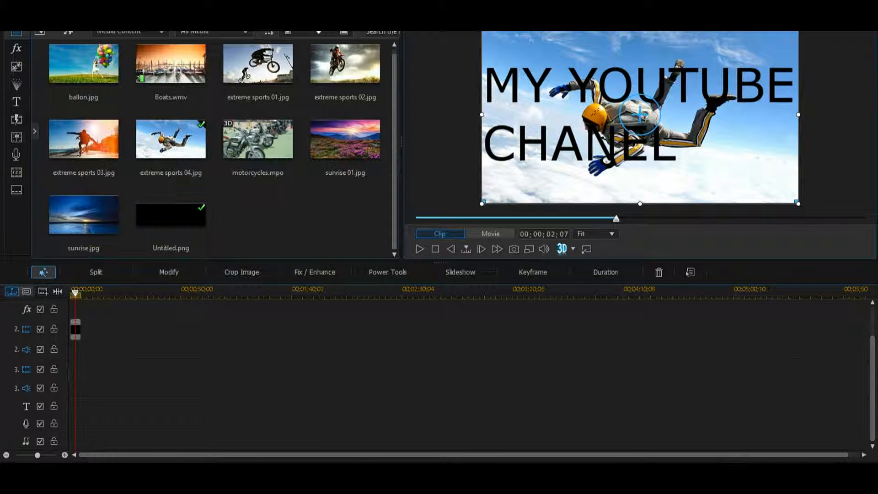
{"action": "left_click_drag", "start_coordinate": [75, 292], "coordinate": [70, 292]}
{"action": "left_click", "coordinate": [440, 233]}
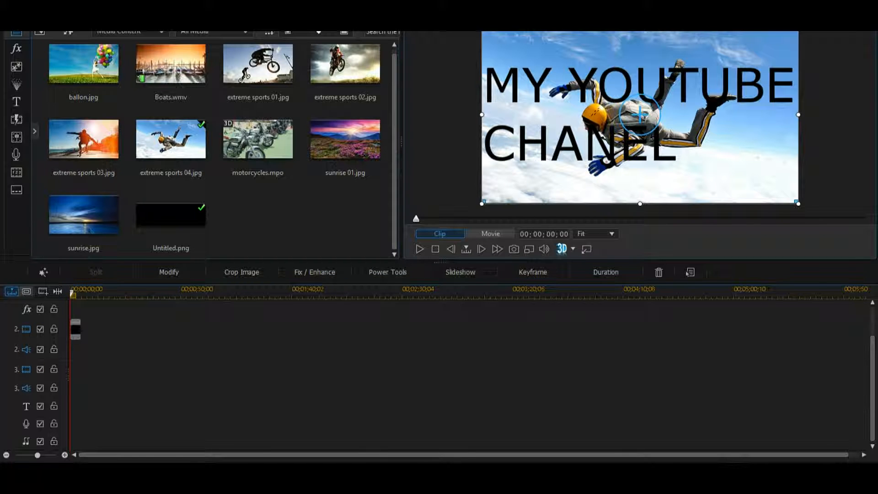
{"action": "left_click", "coordinate": [147, 386]}
{"action": "left_click", "coordinate": [639, 114]}
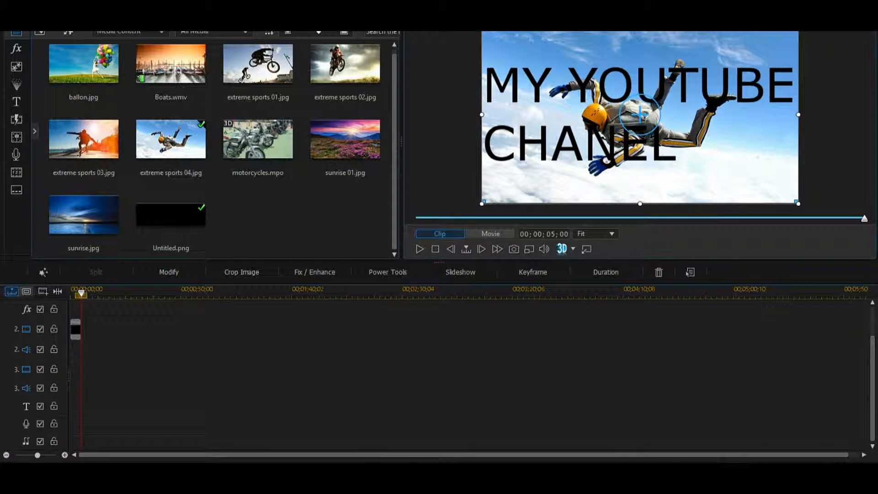
- Import COMMENT2 (1).png from the Words folder inside Pictures as a media file
{"action": "left_click", "coordinate": [40, 31]}
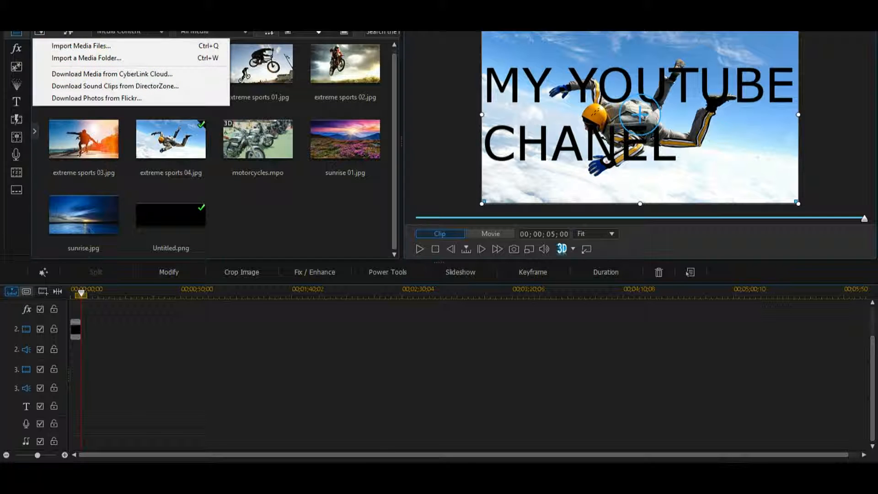
{"action": "left_click", "coordinate": [69, 43]}
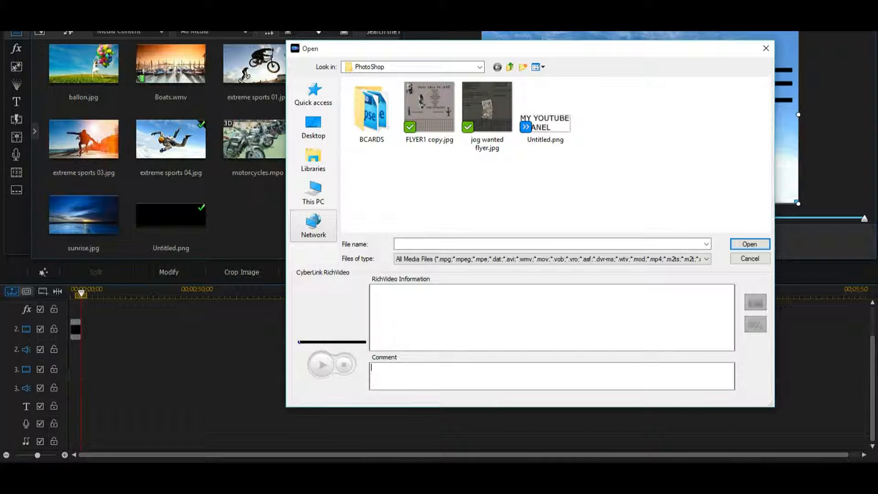
{"action": "left_click", "coordinate": [313, 192]}
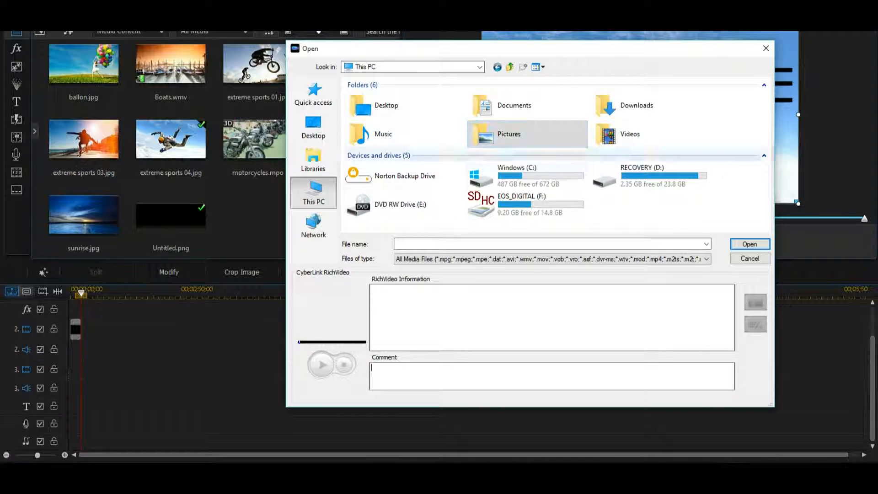
{"action": "double_click", "coordinate": [509, 134]}
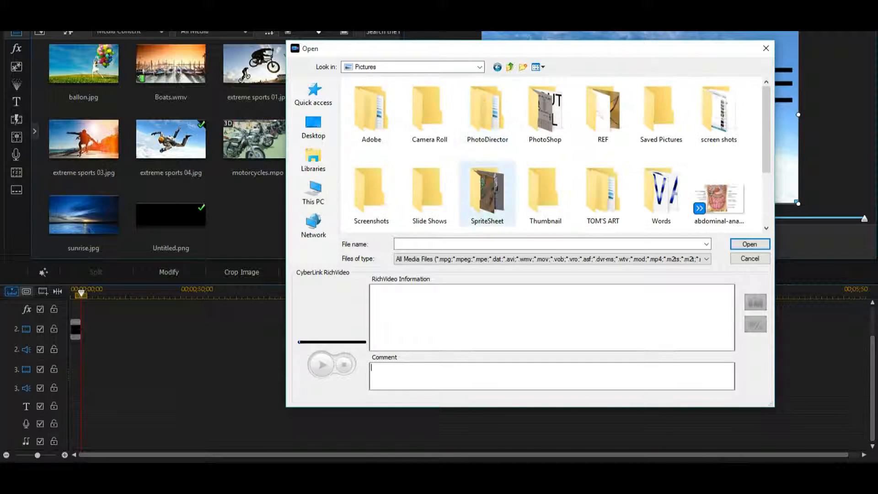
{"action": "double_click", "coordinate": [663, 194]}
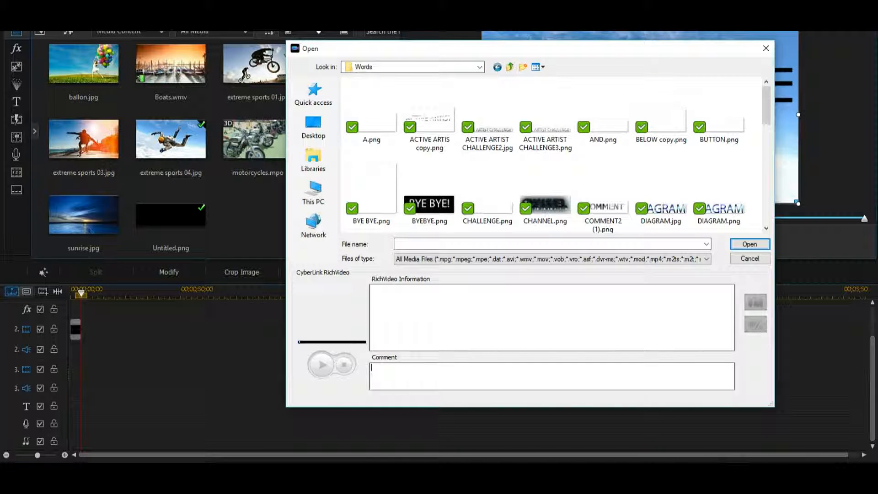
{"action": "scroll", "coordinate": [599, 145], "scroll_direction": "down", "scroll_amount": 1}
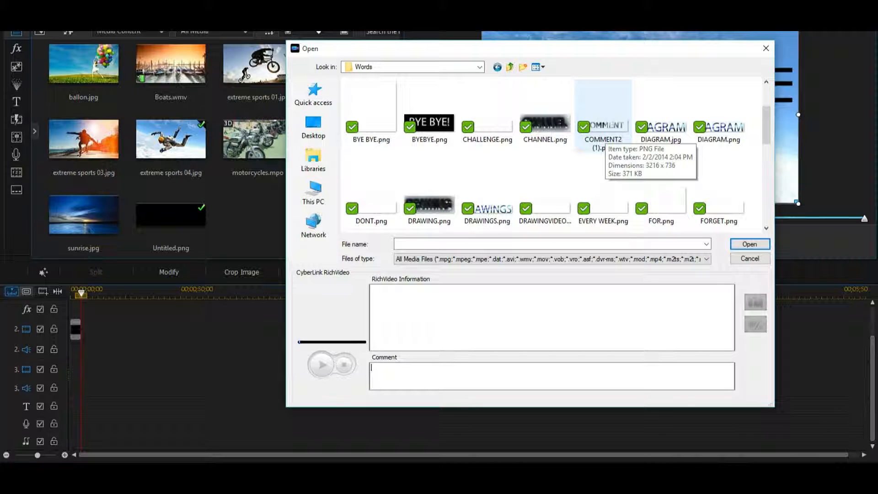
{"action": "left_click", "coordinate": [601, 135]}
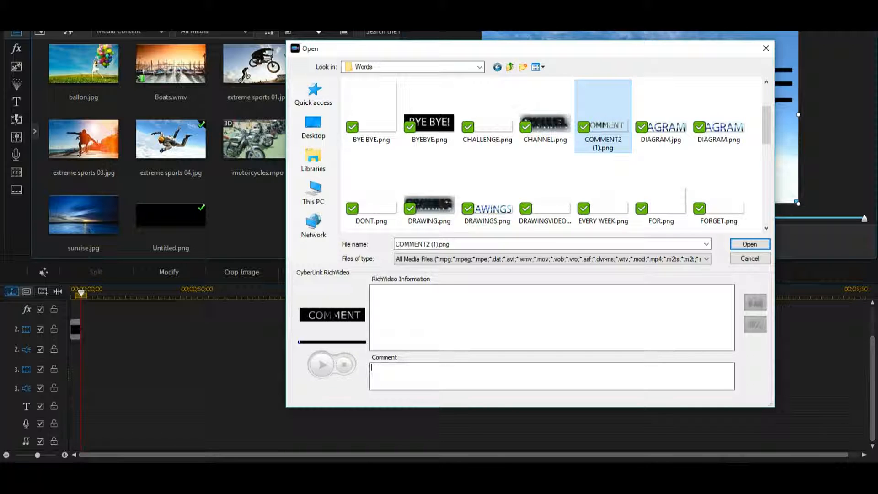
{"action": "left_click", "coordinate": [749, 244]}
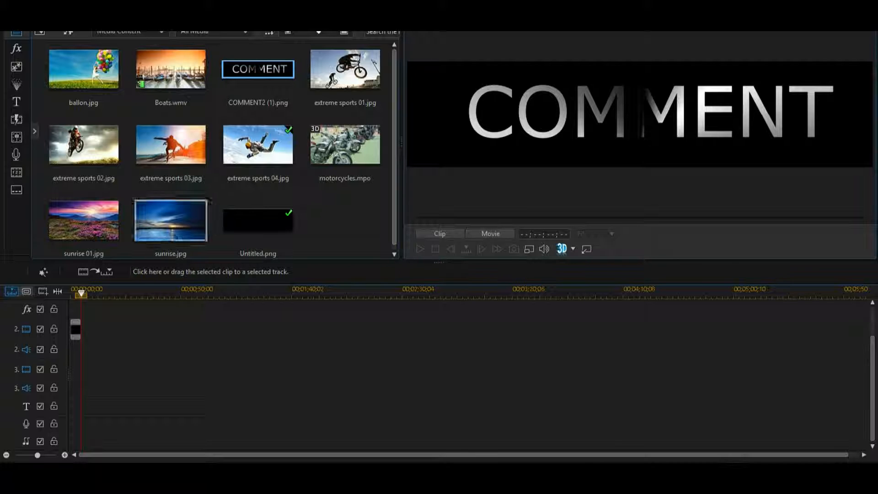
- Place COMMENT2 (1).png on video track 2 a short gap after the first text clip and shrink it slightly in the frame
{"action": "left_click_drag", "start_coordinate": [273, 70], "coordinate": [86, 334]}
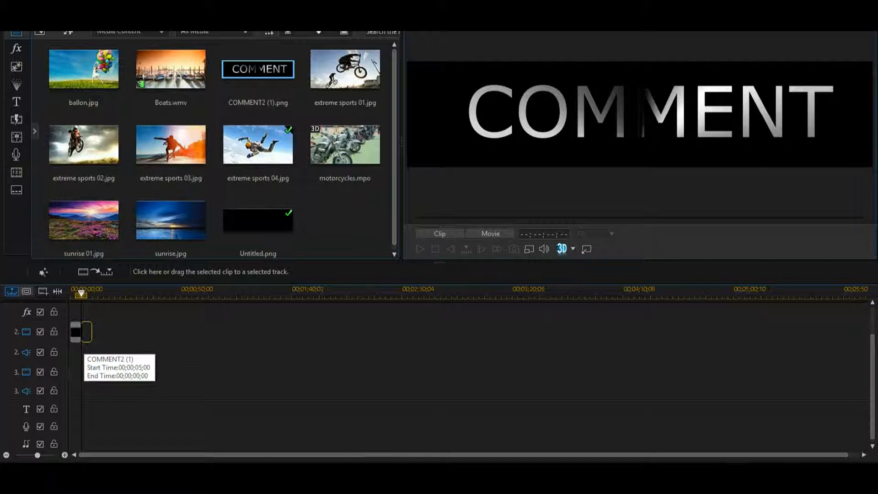
{"action": "left_click_drag", "start_coordinate": [86, 334], "coordinate": [93, 333]}
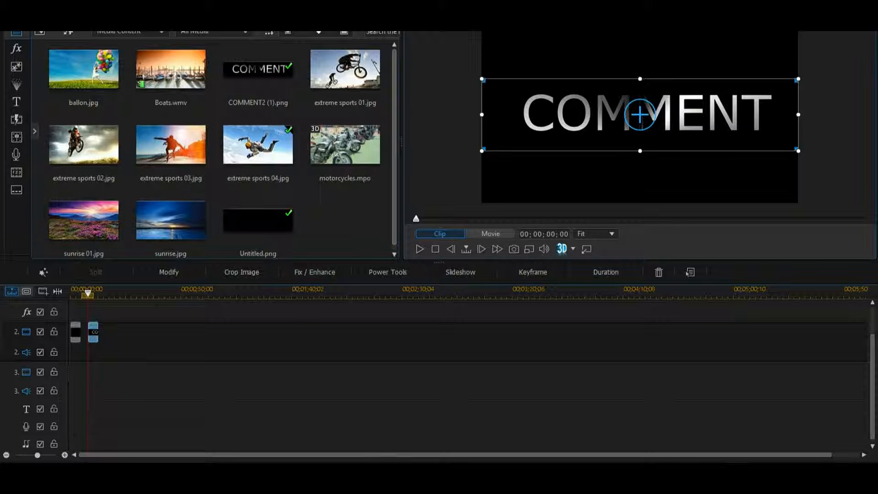
{"action": "mouse_move", "coordinate": [798, 115]}
{"action": "left_mouse_down"}
{"action": "mouse_move", "coordinate": [658, 113]}
{"action": "mouse_move", "coordinate": [823, 114]}
{"action": "mouse_move", "coordinate": [690, 106]}
{"action": "mouse_move", "coordinate": [783, 113]}
{"action": "left_mouse_up"}
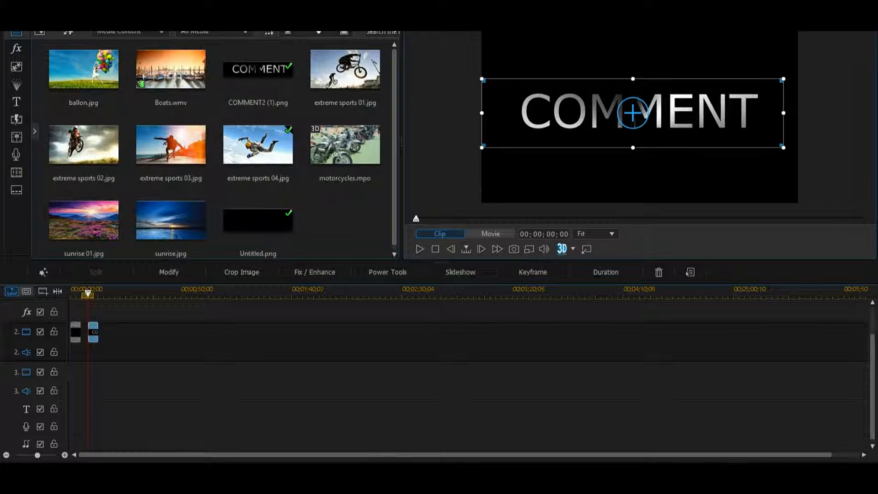
- Import LIKE.png from the Words folder as a media file
{"action": "left_click", "coordinate": [39, 32]}
{"action": "left_click", "coordinate": [73, 43]}
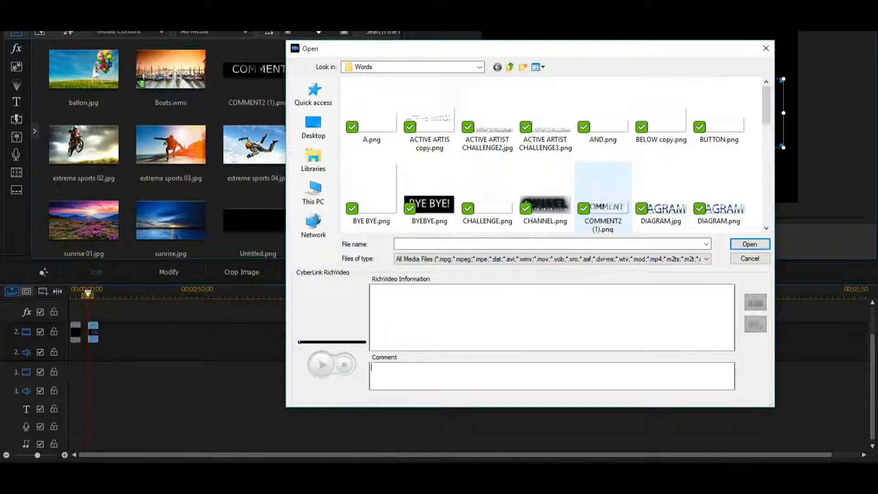
{"action": "scroll", "coordinate": [604, 196], "scroll_direction": "down", "scroll_amount": 1}
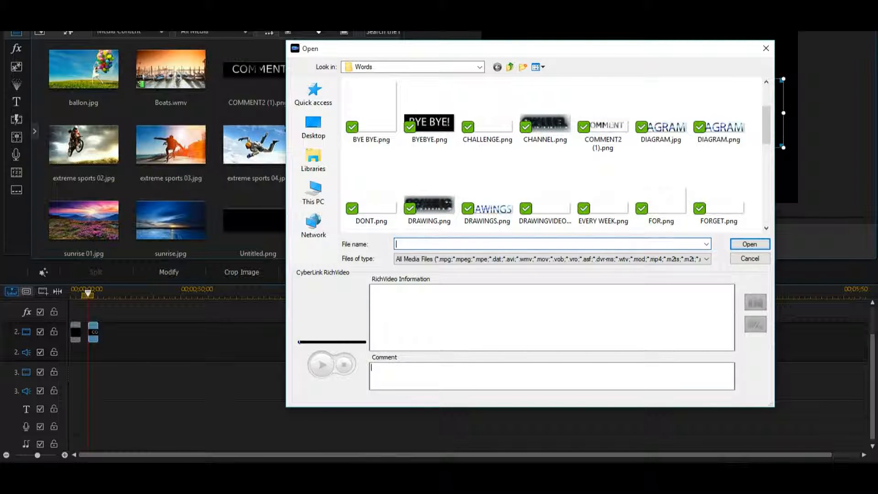
{"action": "type", "text": "LIK"}
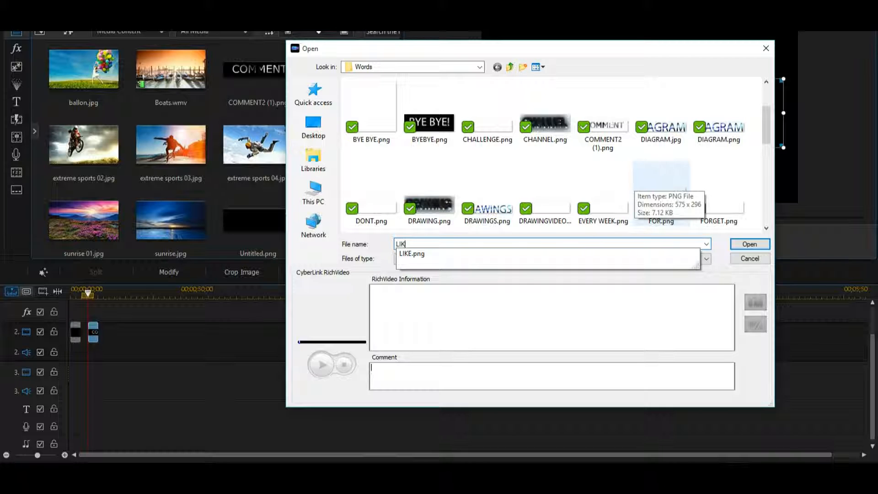
{"action": "type", "text": "E"}
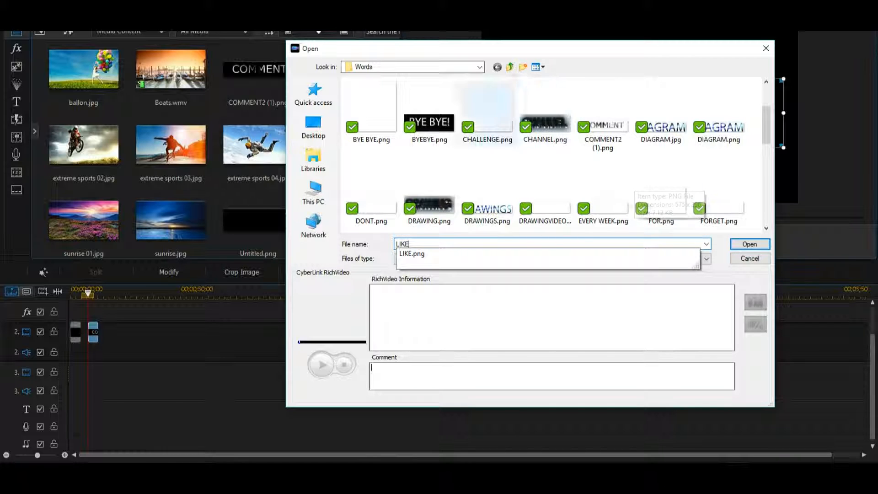
{"action": "key", "text": "Down"}
{"action": "key", "text": "Return"}
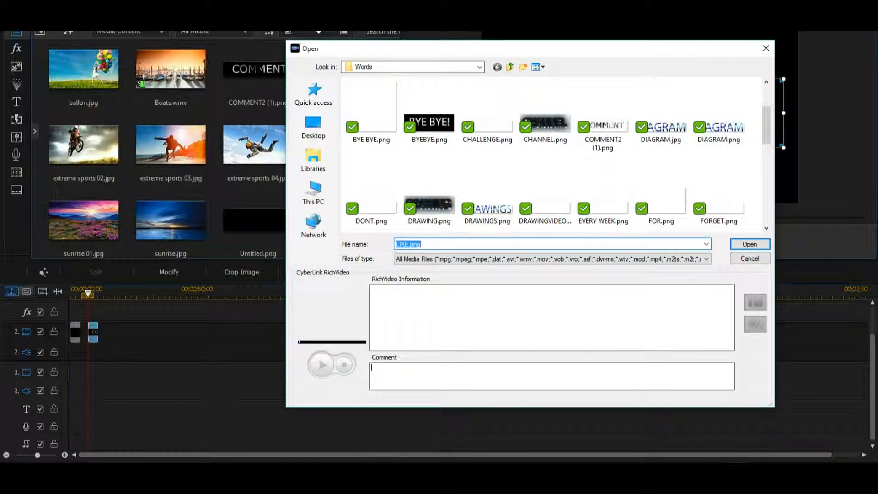
{"action": "key", "text": "Return"}
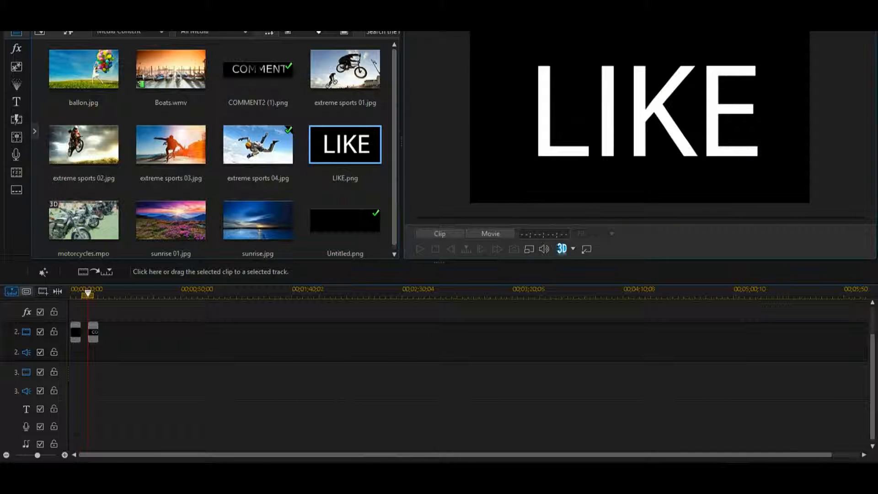
- Add LIKE.png to the timeline and position it on video track 3 overlapping the COMMENT clip, starting at about 00;00;09;22
{"action": "left_click_drag", "start_coordinate": [345, 144], "coordinate": [103, 346]}
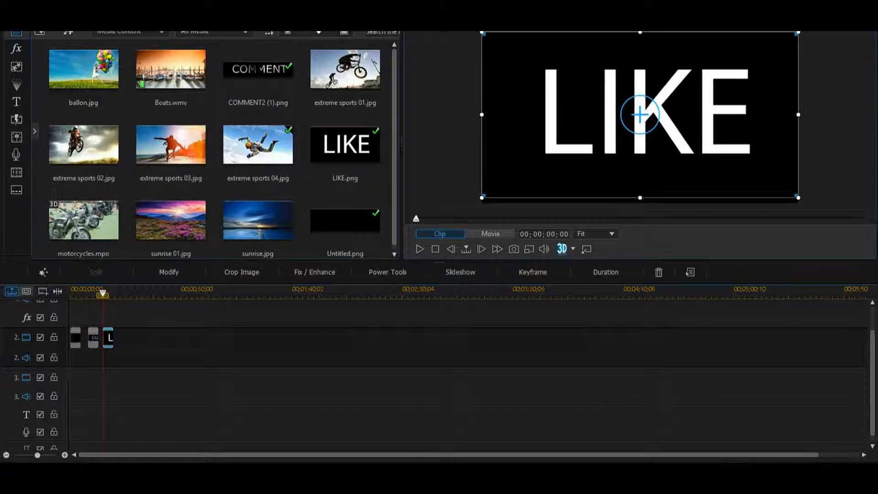
{"action": "left_click", "coordinate": [94, 337]}
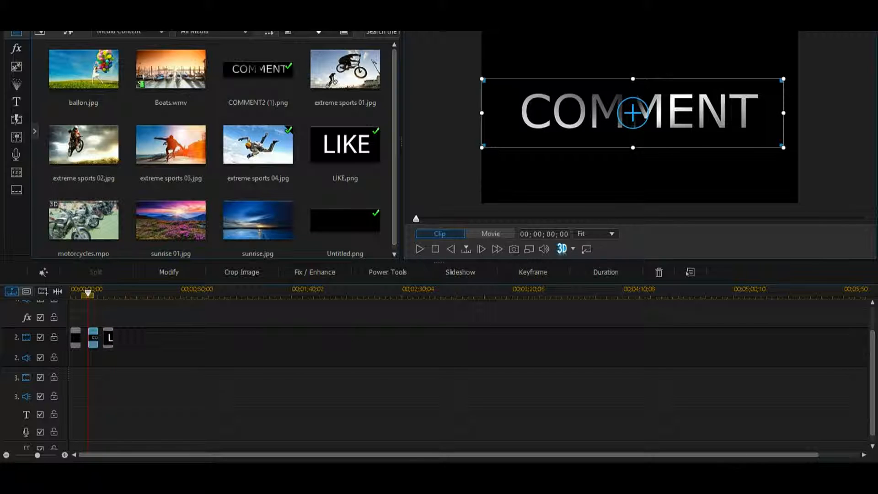
{"action": "left_click_drag", "start_coordinate": [108, 338], "coordinate": [97, 378]}
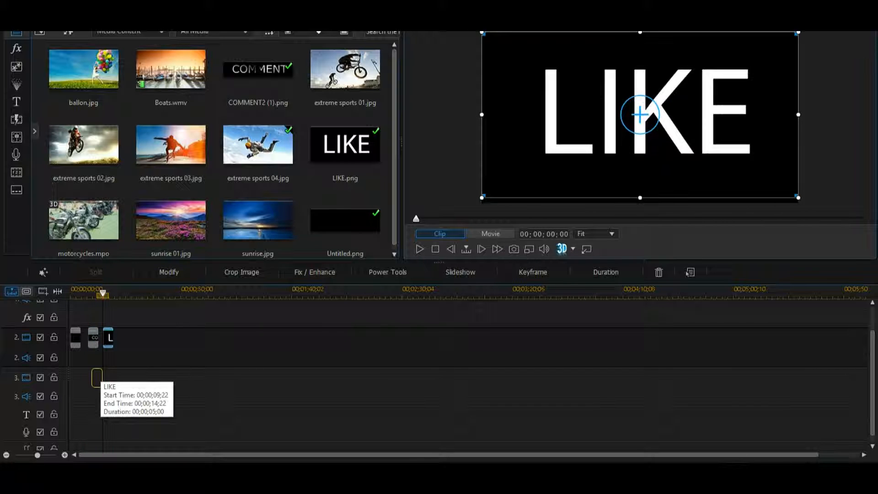
{"action": "left_click_drag", "start_coordinate": [97, 377], "coordinate": [97, 378]}
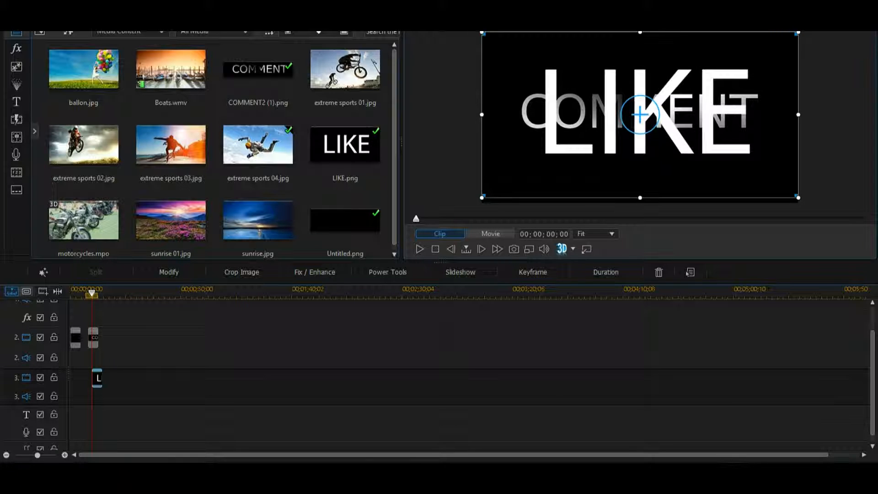